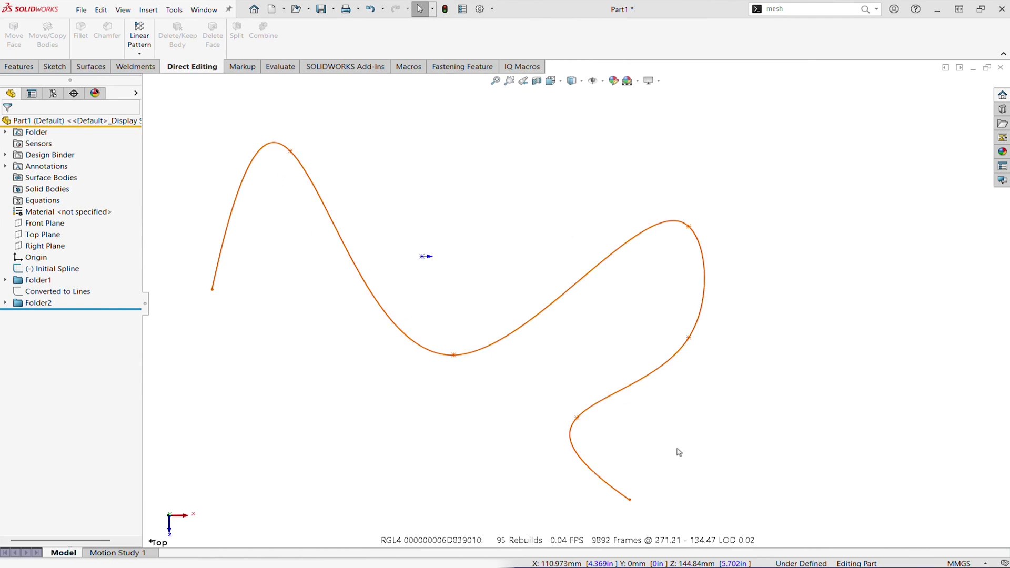
Start a sketch on the Top Plane and offset the initial spline by 2 mm.
{"action": "left_click", "coordinate": [52, 269]}
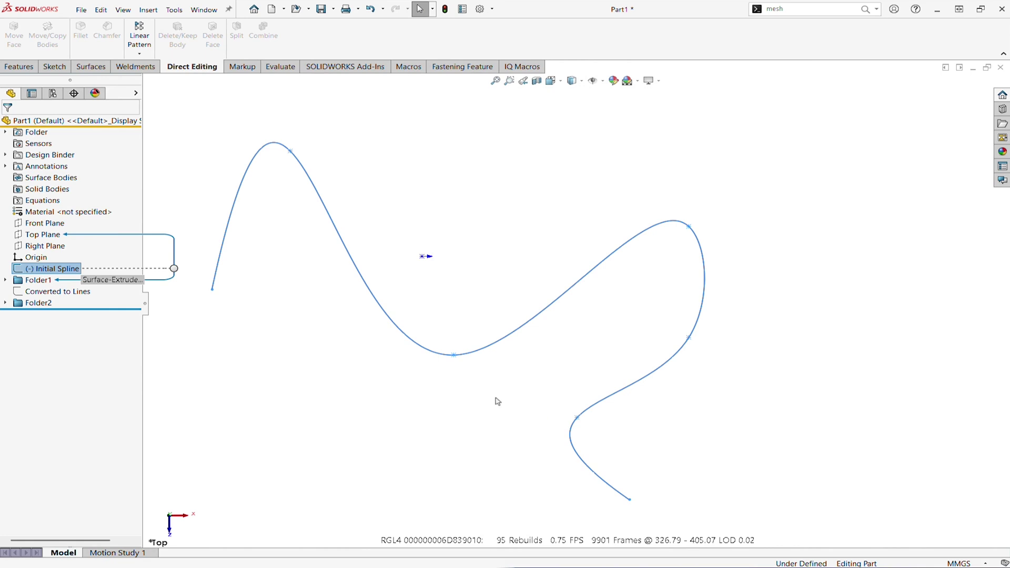
{"action": "left_click", "coordinate": [442, 419]}
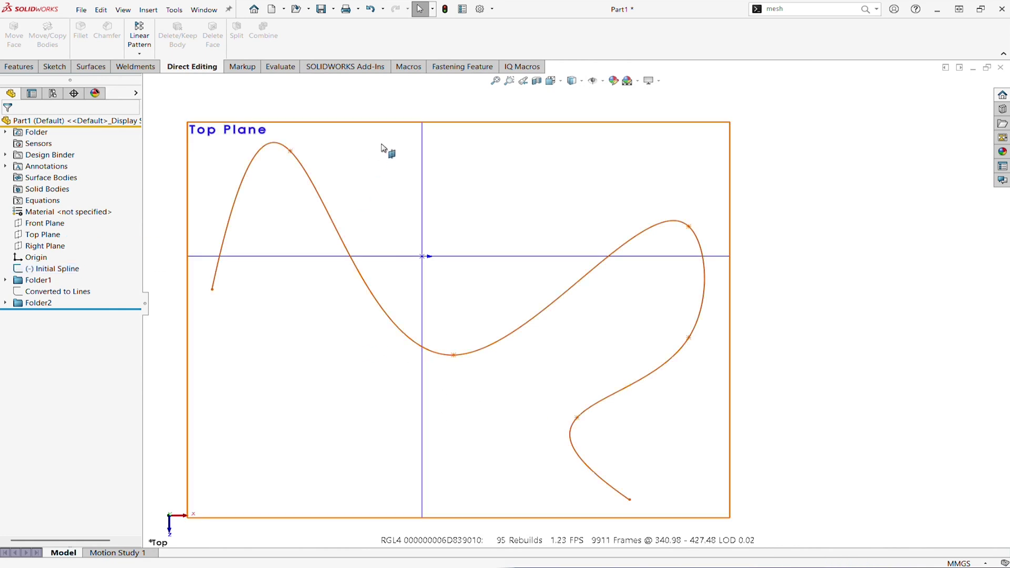
{"action": "left_click", "coordinate": [400, 129]}
{"action": "left_click", "coordinate": [444, 96]}
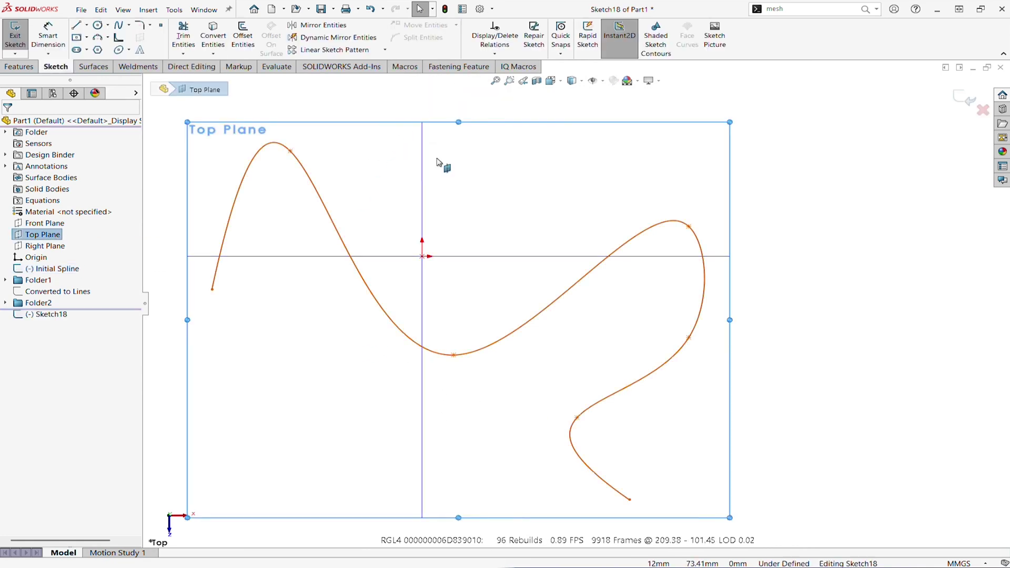
{"action": "left_click", "coordinate": [336, 224]}
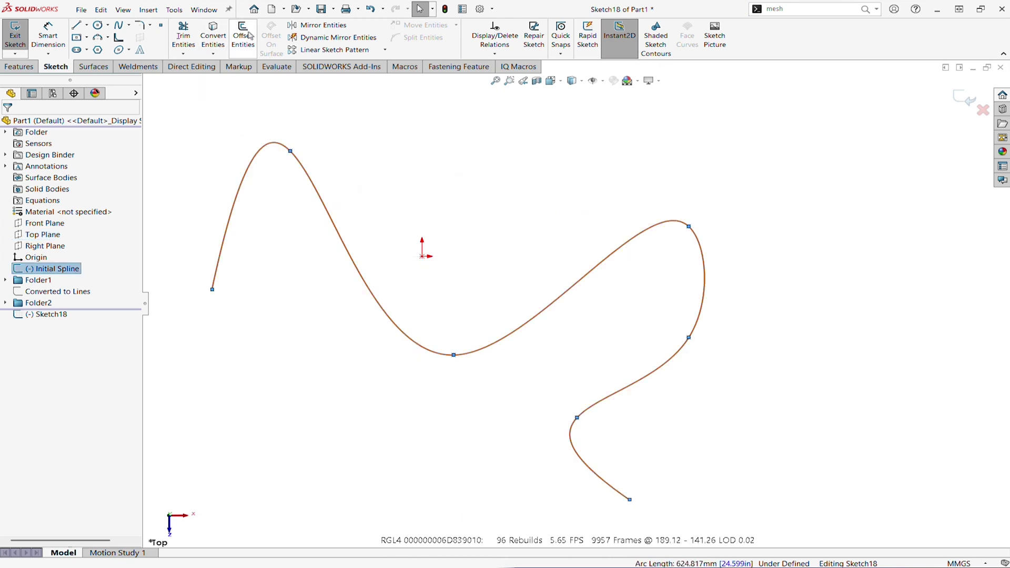
{"action": "left_click", "coordinate": [244, 36]}
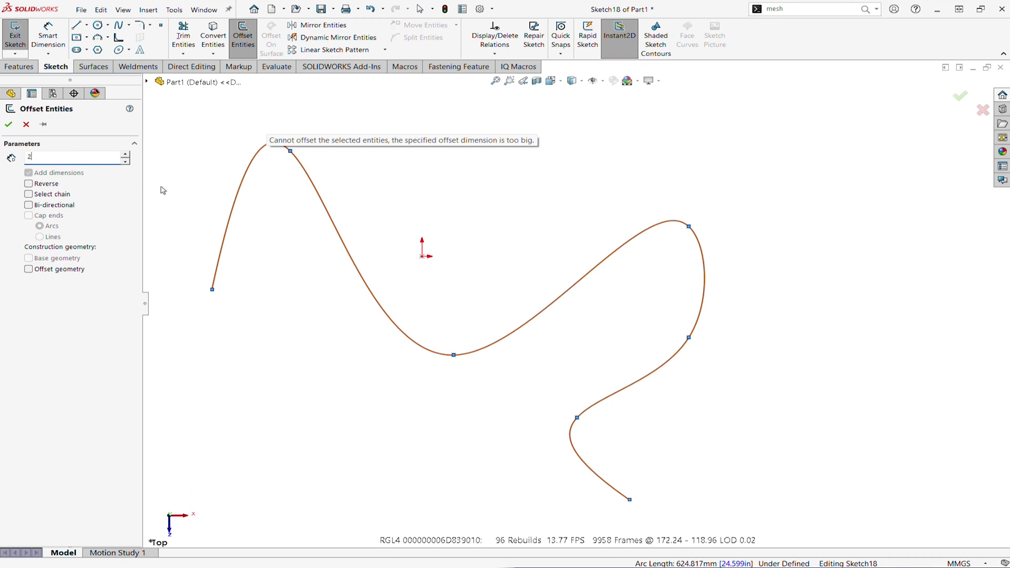
{"action": "type", "text": "2"}
{"action": "key", "text": "Return"}
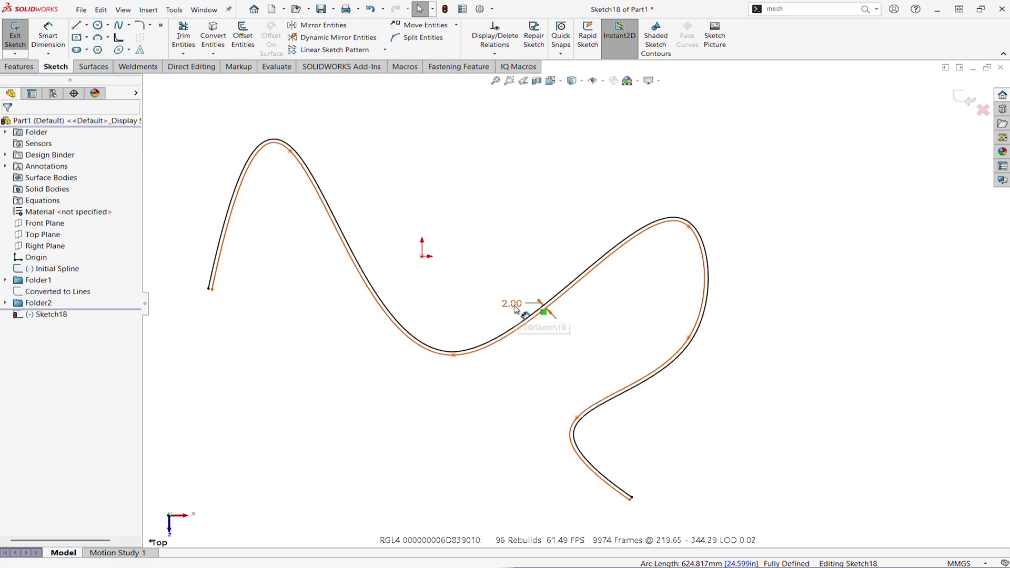
Enlarge the spline's offset distance freehand to about 24.18 mm, and discard the sketch.
{"action": "left_click_drag", "start_coordinate": [516, 305], "coordinate": [480, 268]}
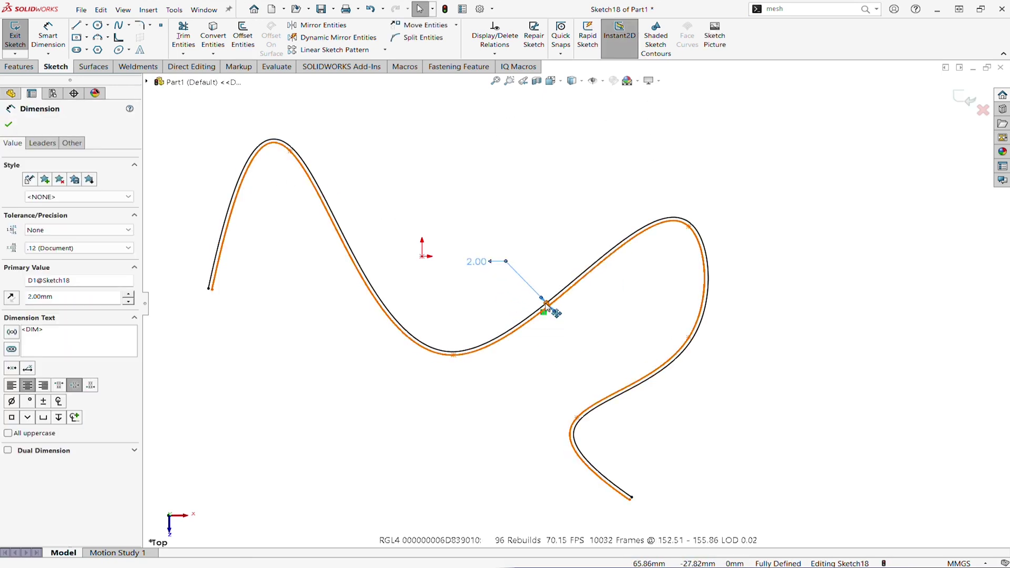
{"action": "mouse_move", "coordinate": [546, 305]}
{"action": "left_mouse_down"}
{"action": "mouse_move", "coordinate": [520, 264]}
{"action": "mouse_move", "coordinate": [570, 333]}
{"action": "mouse_move", "coordinate": [537, 292]}
{"action": "left_mouse_up"}
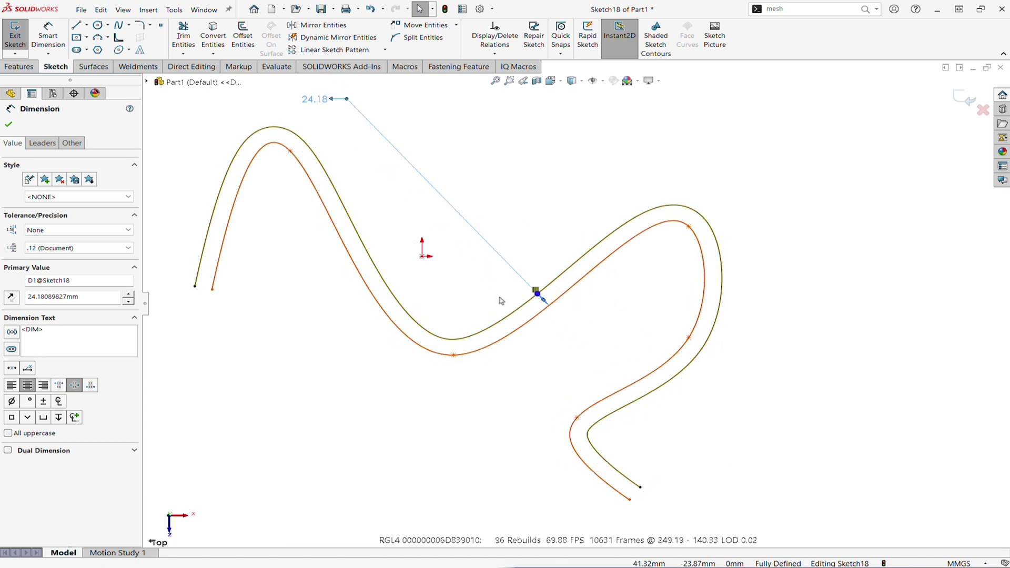
{"action": "left_click", "coordinate": [982, 119]}
{"action": "left_click", "coordinate": [531, 301]}
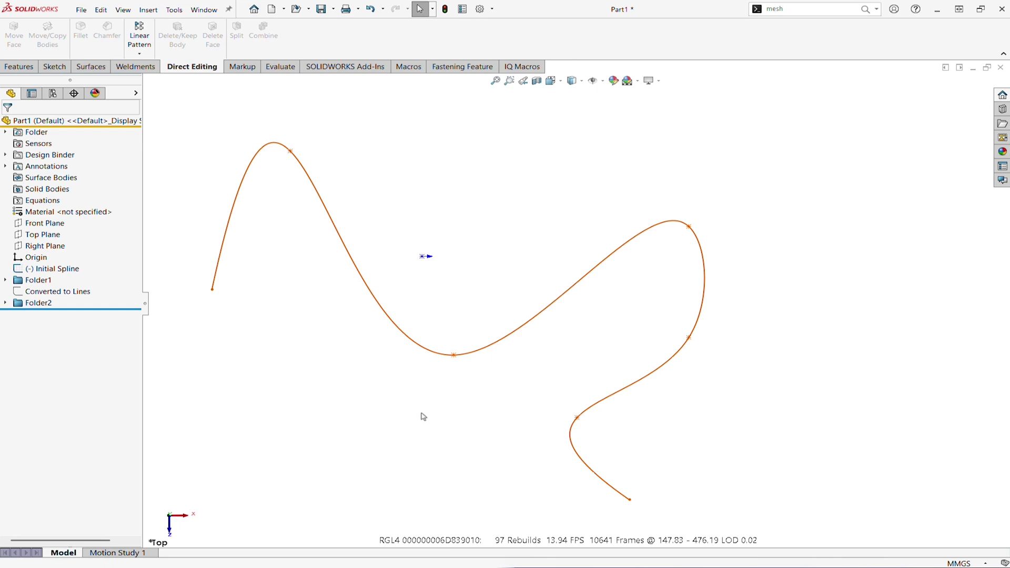
Show the Converted to Lines sketch and hide the Initial Spline sketch.
{"action": "right_click", "coordinate": [58, 292]}
{"action": "left_click", "coordinate": [82, 248]}
{"action": "right_click", "coordinate": [47, 269]}
{"action": "left_click", "coordinate": [83, 248]}
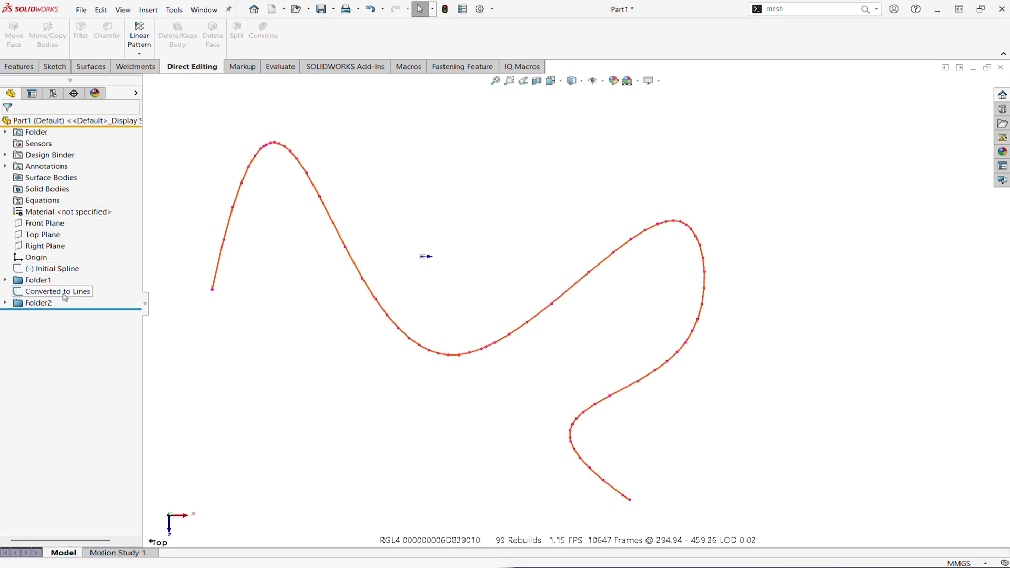
Start a sketch on the Top Plane and offset the whole chain of converted line segments by 2 mm.
{"action": "left_click", "coordinate": [50, 235]}
{"action": "left_click", "coordinate": [59, 208]}
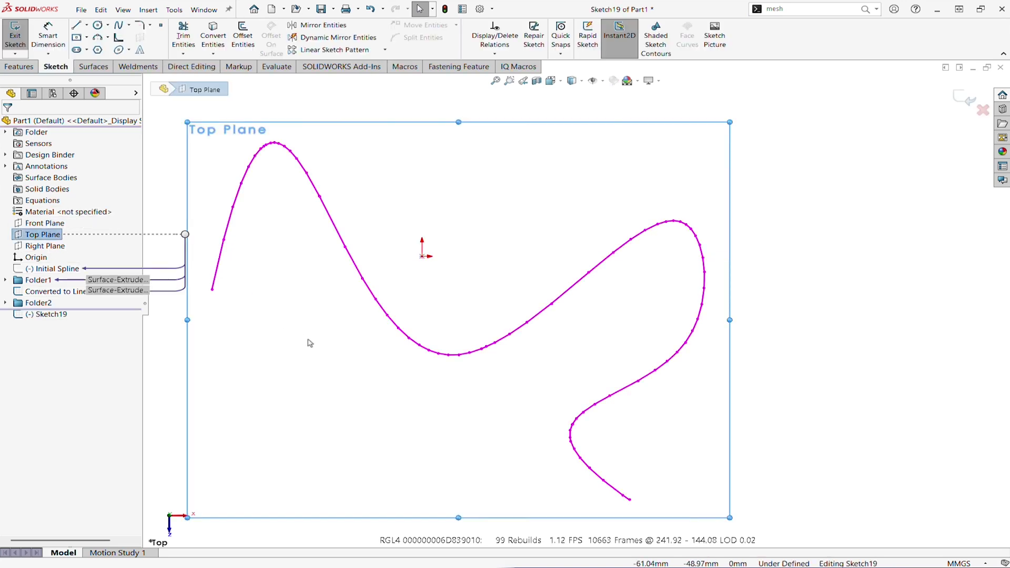
{"action": "right_click", "coordinate": [392, 320]}
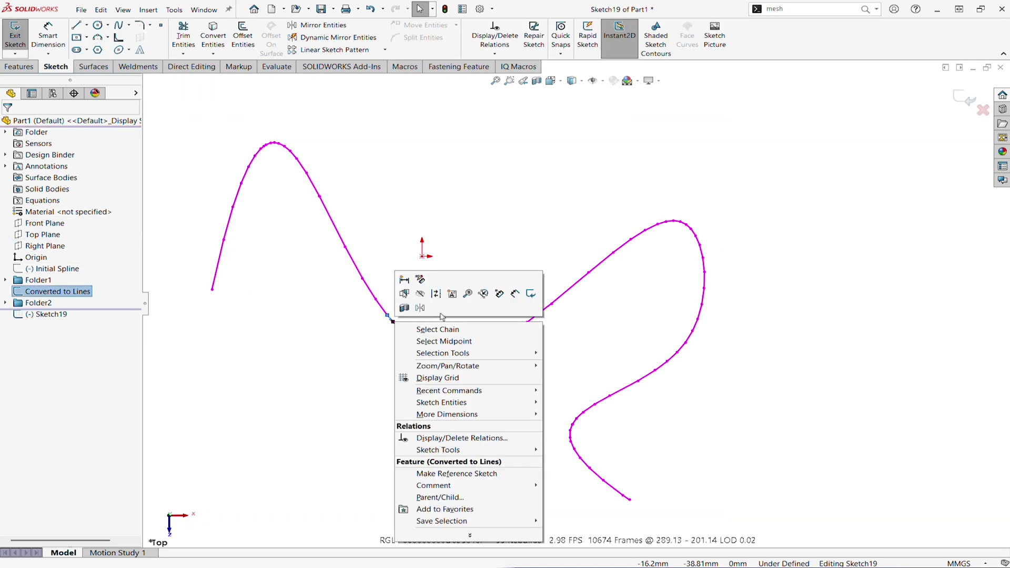
{"action": "left_click", "coordinate": [438, 329]}
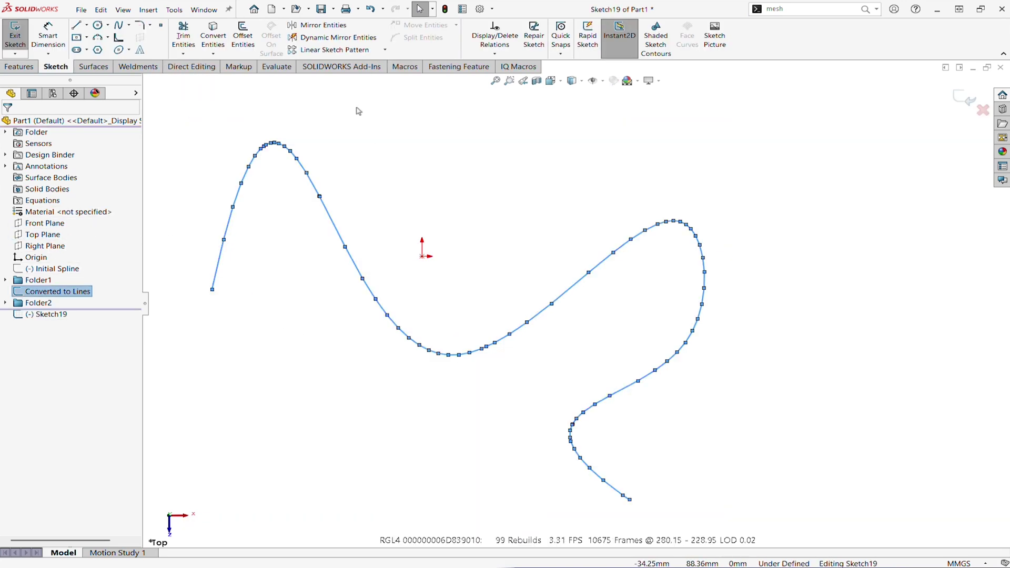
{"action": "left_click", "coordinate": [250, 43]}
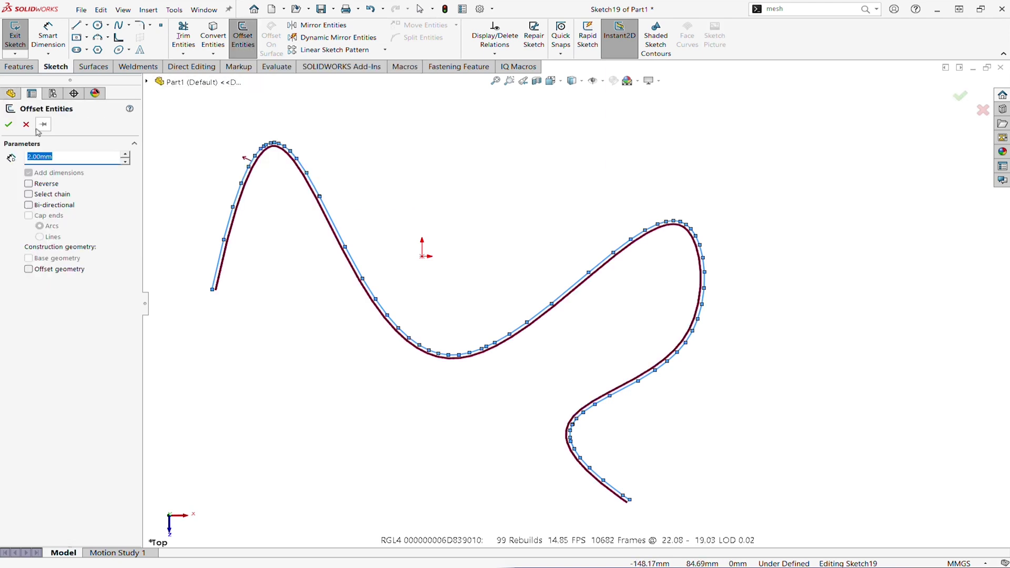
{"action": "left_click", "coordinate": [9, 125]}
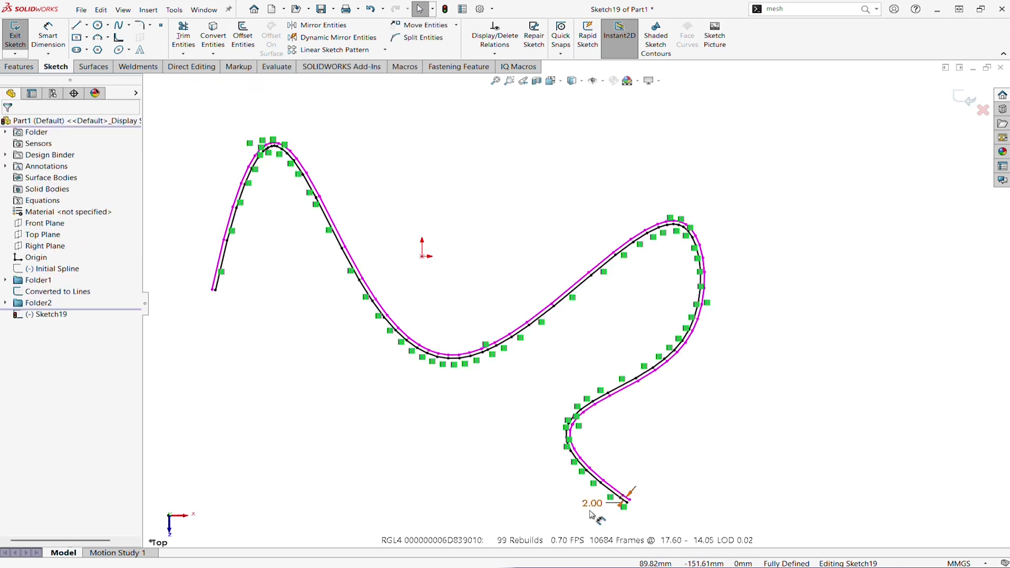
Place the offset dimension clear of the line chain and enlarge the offset distance freehand to about 23.45 mm.
{"action": "left_click_drag", "start_coordinate": [590, 513], "coordinate": [771, 431]}
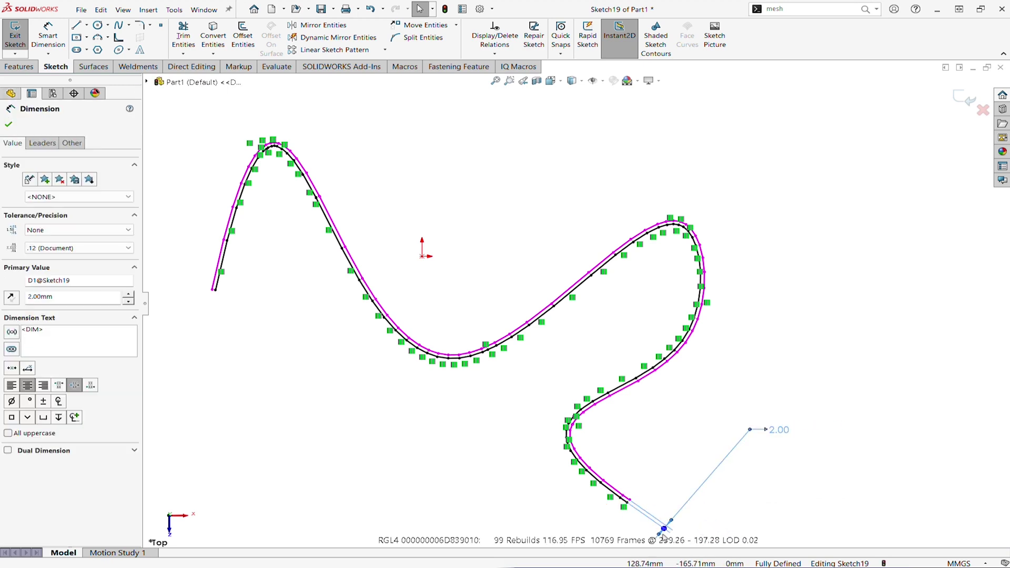
{"action": "mouse_move", "coordinate": [664, 531]}
{"action": "left_mouse_down"}
{"action": "mouse_move", "coordinate": [759, 422]}
{"action": "mouse_move", "coordinate": [682, 523]}
{"action": "mouse_move", "coordinate": [645, 547]}
{"action": "mouse_move", "coordinate": [564, 553]}
{"action": "mouse_move", "coordinate": [603, 542]}
{"action": "mouse_move", "coordinate": [595, 542]}
{"action": "left_mouse_up"}
{"action": "scroll", "coordinate": [760, 437], "scroll_direction": "up", "scroll_amount": 5}
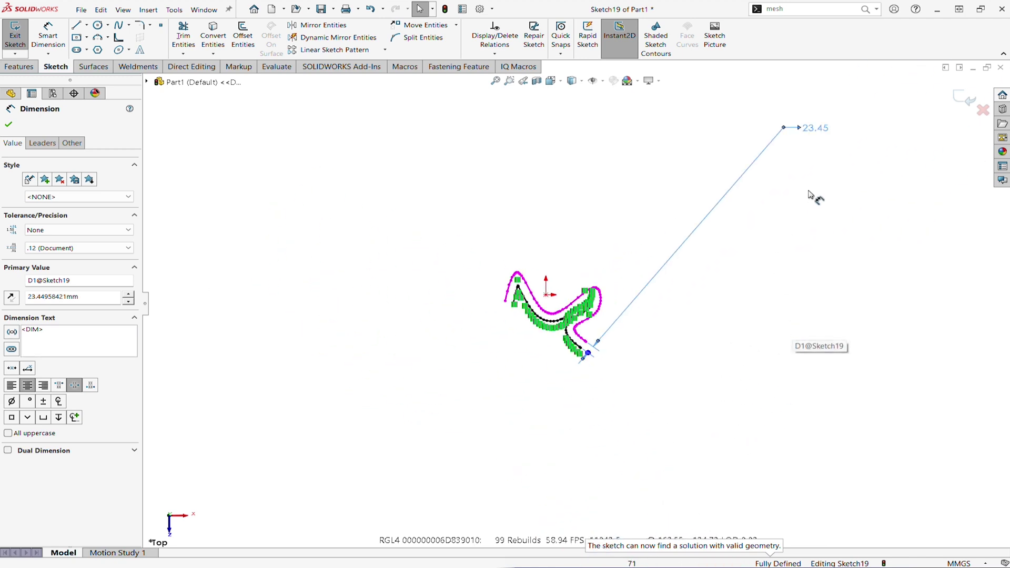
Set the line chain's offset distance to 25 mm, and discard the sketch.
{"action": "left_click_drag", "start_coordinate": [818, 131], "coordinate": [692, 314]}
{"action": "double_click", "coordinate": [693, 310]}
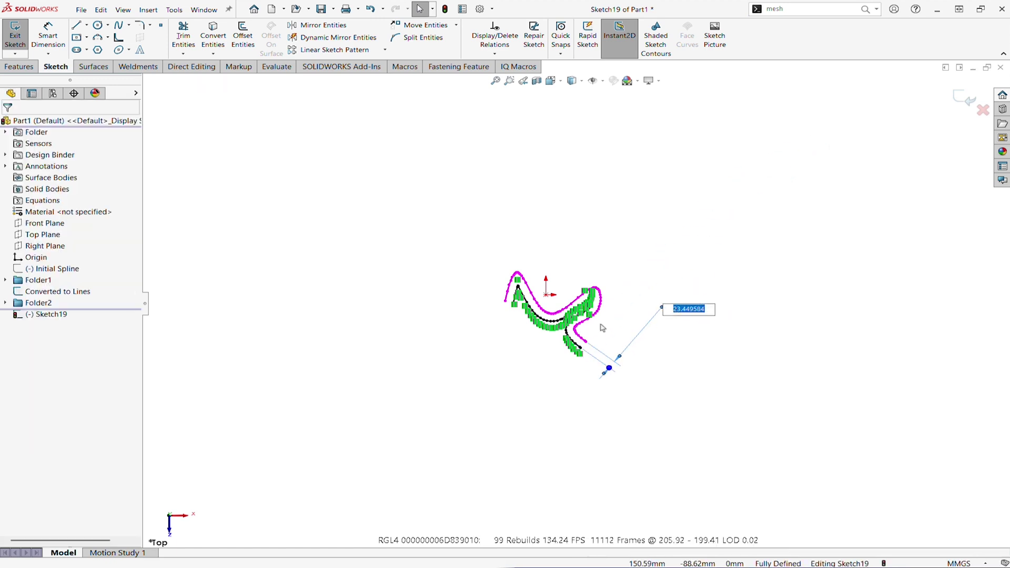
{"action": "type", "text": "25"}
{"action": "key", "text": "Return"}
{"action": "scroll", "coordinate": [548, 322], "scroll_direction": "down", "scroll_amount": 5}
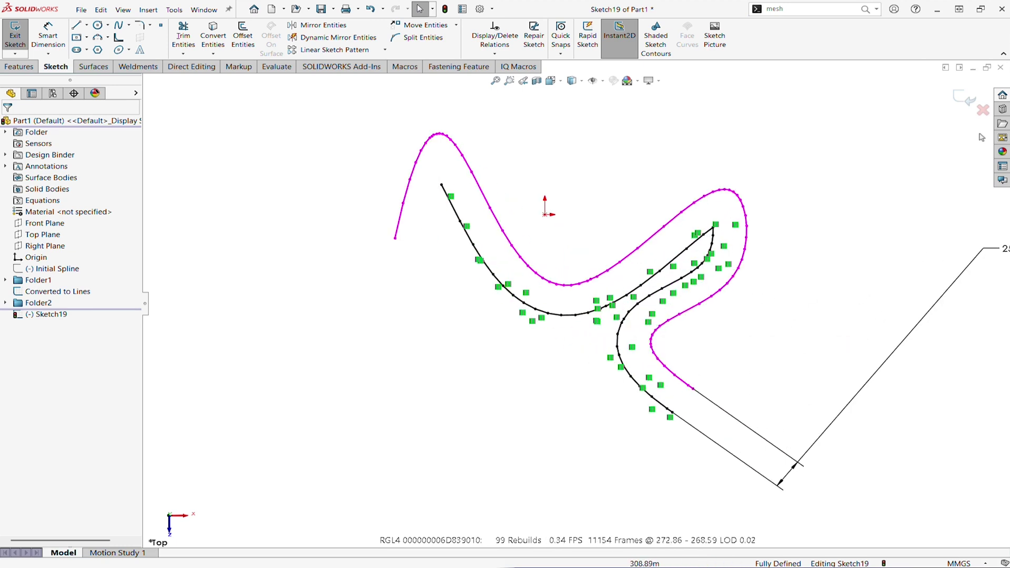
{"action": "left_click", "coordinate": [983, 110]}
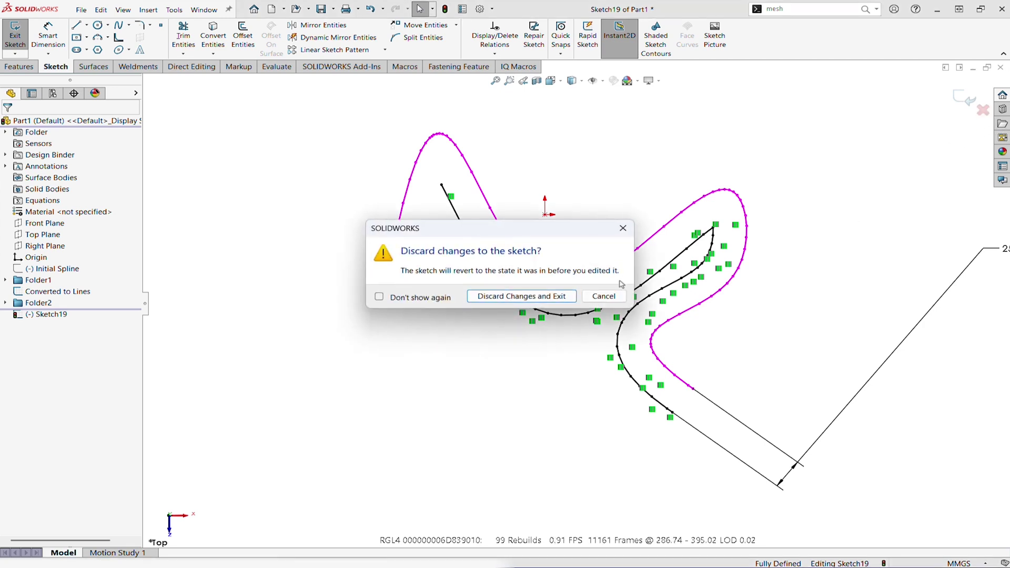
{"action": "left_click", "coordinate": [522, 298]}
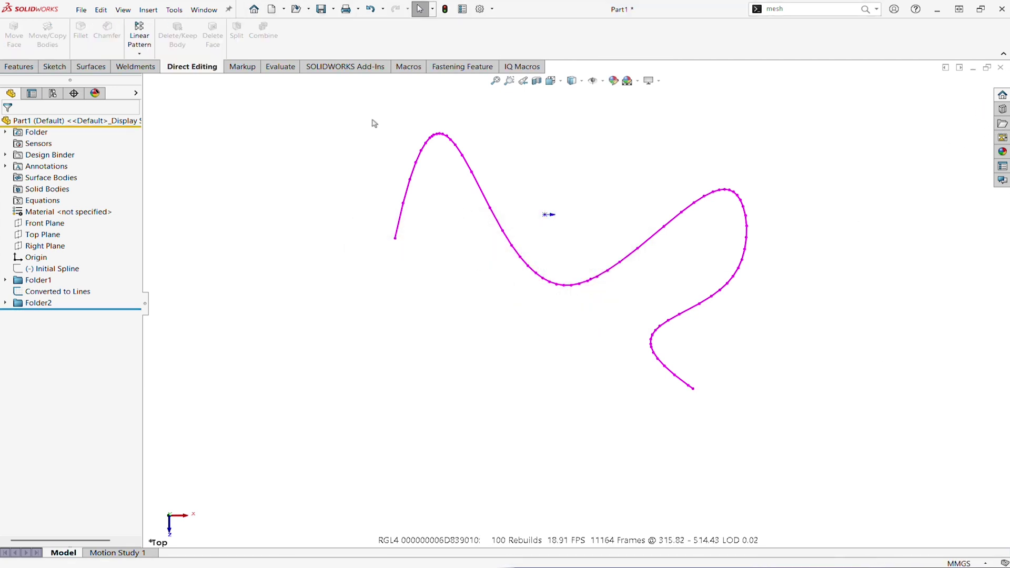
Create a new part from the Part_MM template and start a sketch on its Top Plane.
{"action": "left_click", "coordinate": [272, 9]}
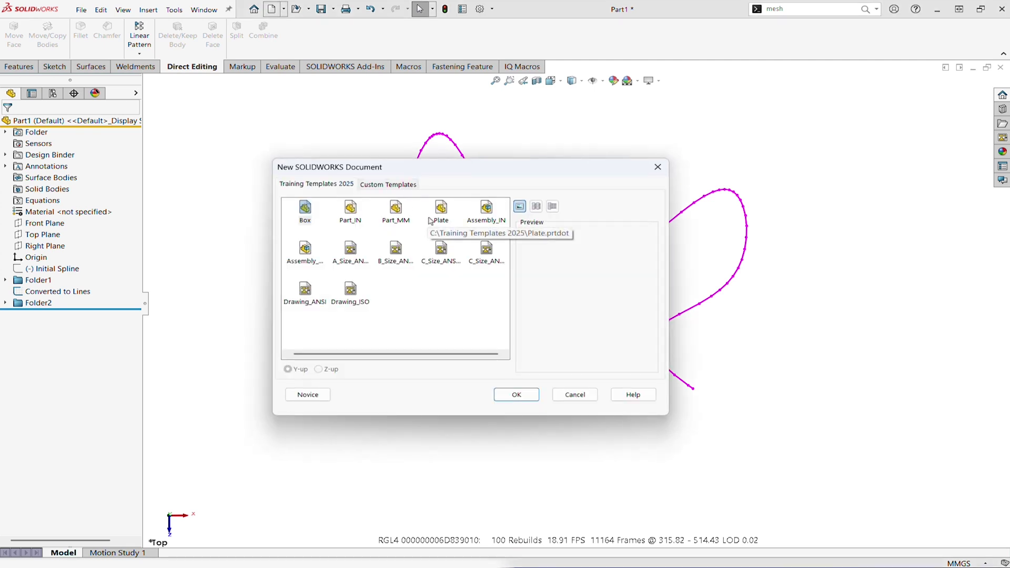
{"action": "double_click", "coordinate": [396, 211]}
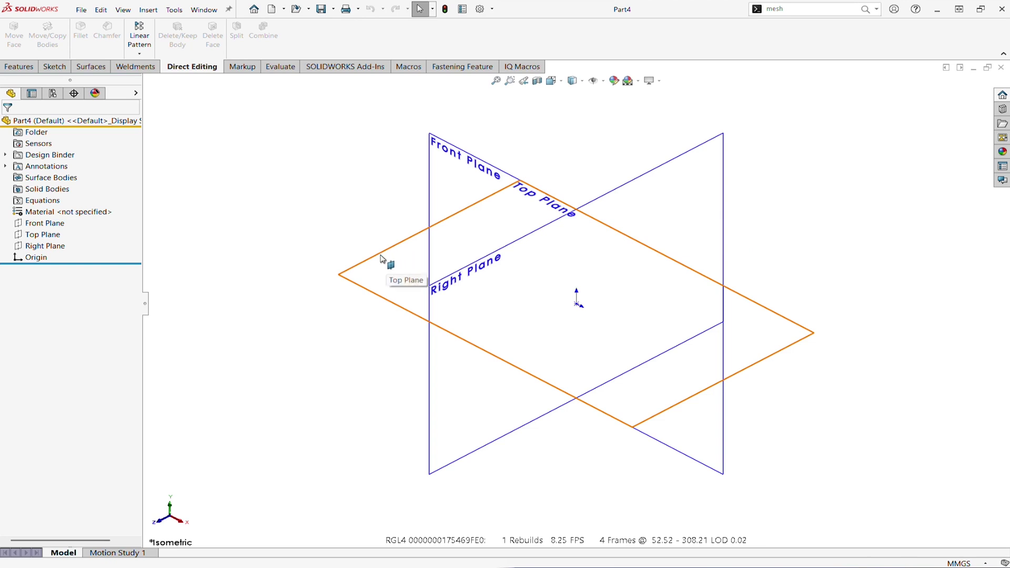
{"action": "left_click", "coordinate": [382, 258]}
{"action": "left_click", "coordinate": [429, 213]}
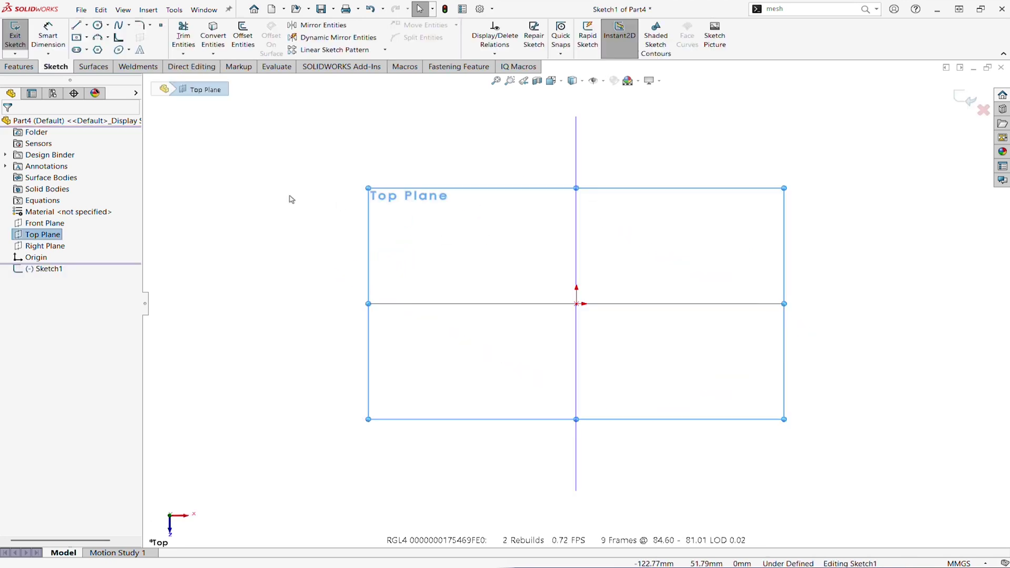
Sketch an open four-point spline forming a wave, with its crest and trough on opposite sides of the origin.
{"action": "left_click", "coordinate": [119, 24]}
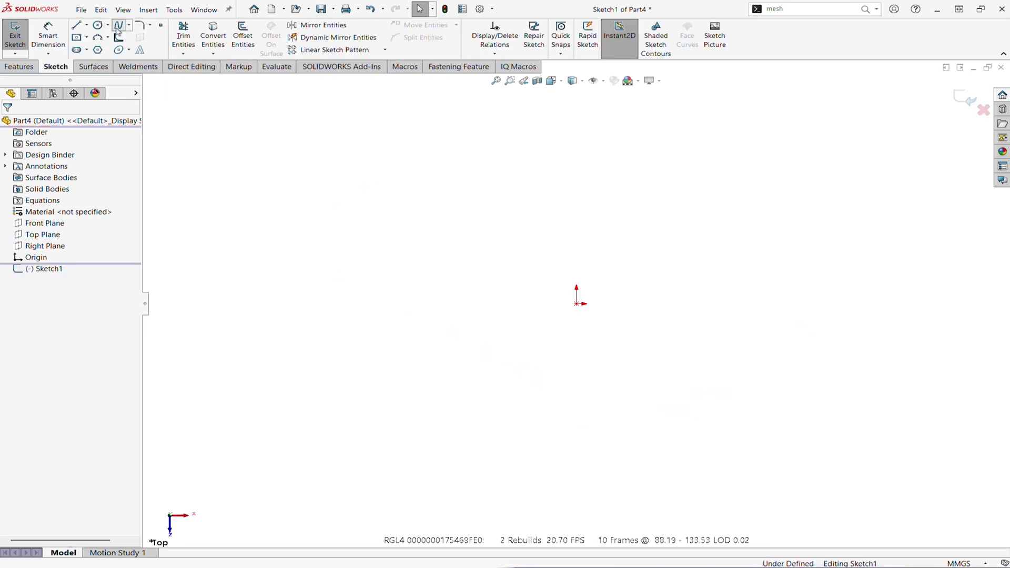
{"action": "left_click", "coordinate": [275, 311]}
{"action": "left_click", "coordinate": [540, 361]}
{"action": "left_click", "coordinate": [886, 251]}
{"action": "key", "text": "Escape"}
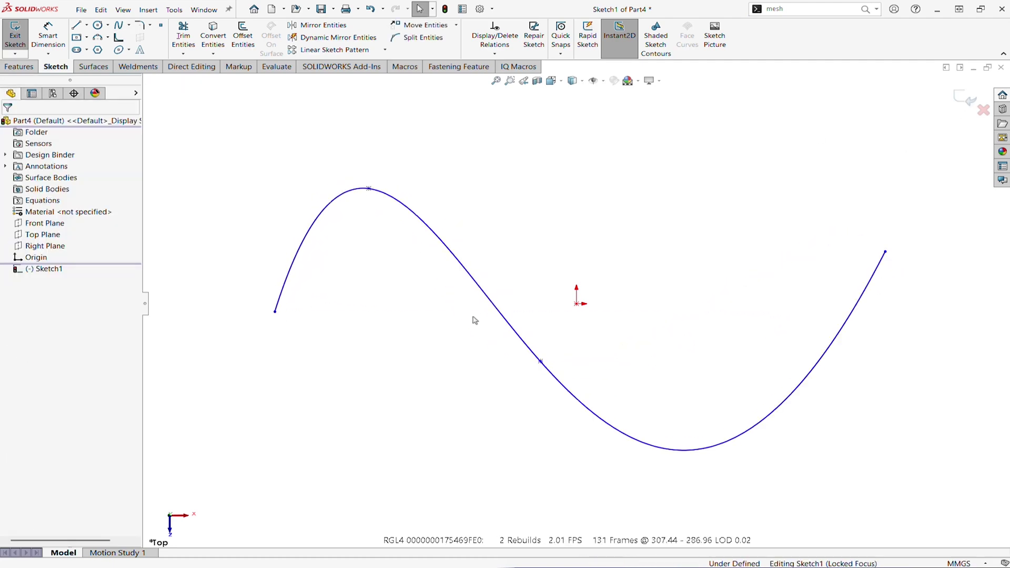
Extrude the spline upward into a surface, using a blind depth greater than 10 mm set freehand.
{"action": "left_click", "coordinate": [93, 66]}
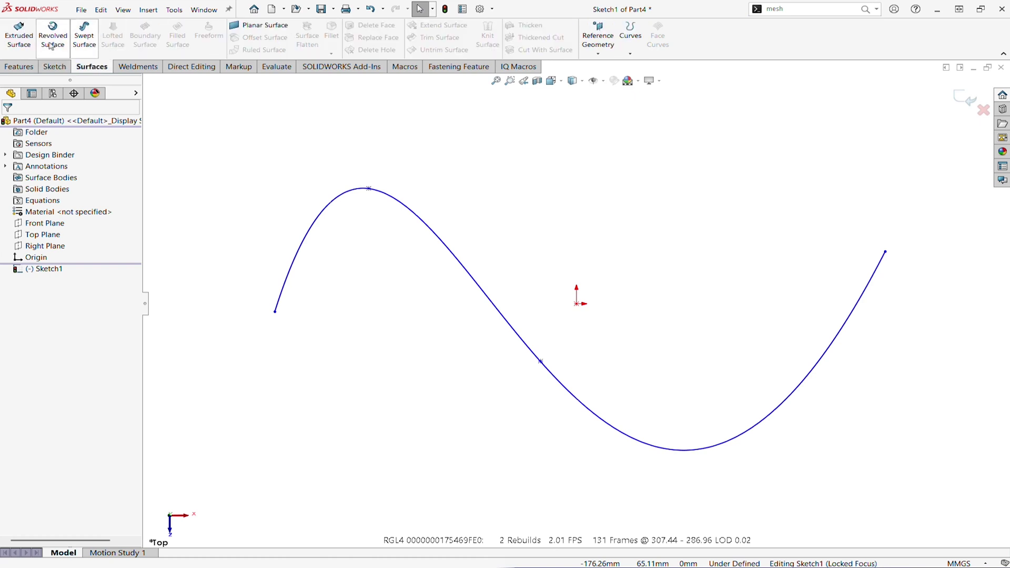
{"action": "left_click", "coordinate": [19, 33]}
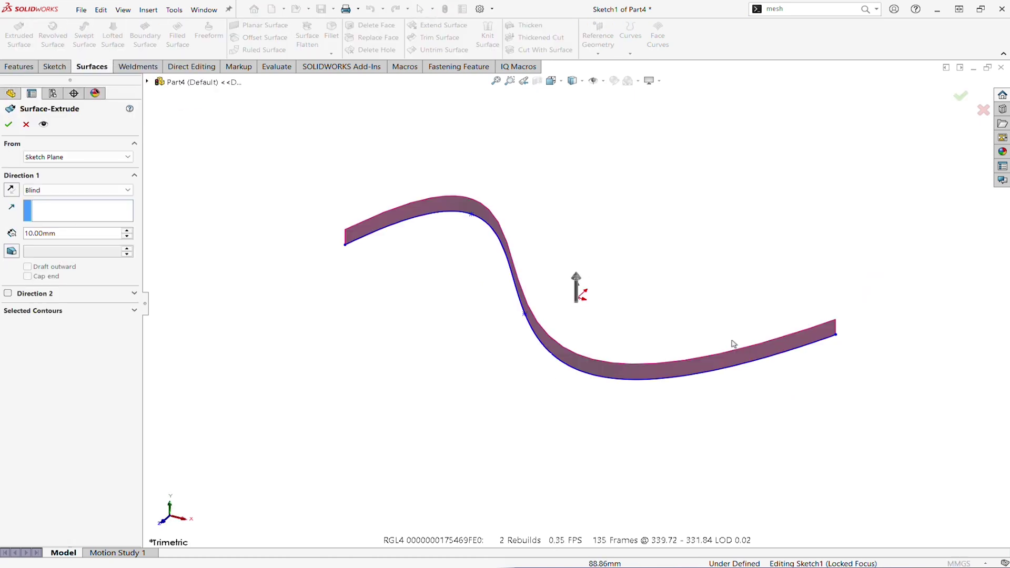
{"action": "left_click_drag", "start_coordinate": [576, 277], "coordinate": [577, 255]}
{"action": "left_click", "coordinate": [8, 124]}
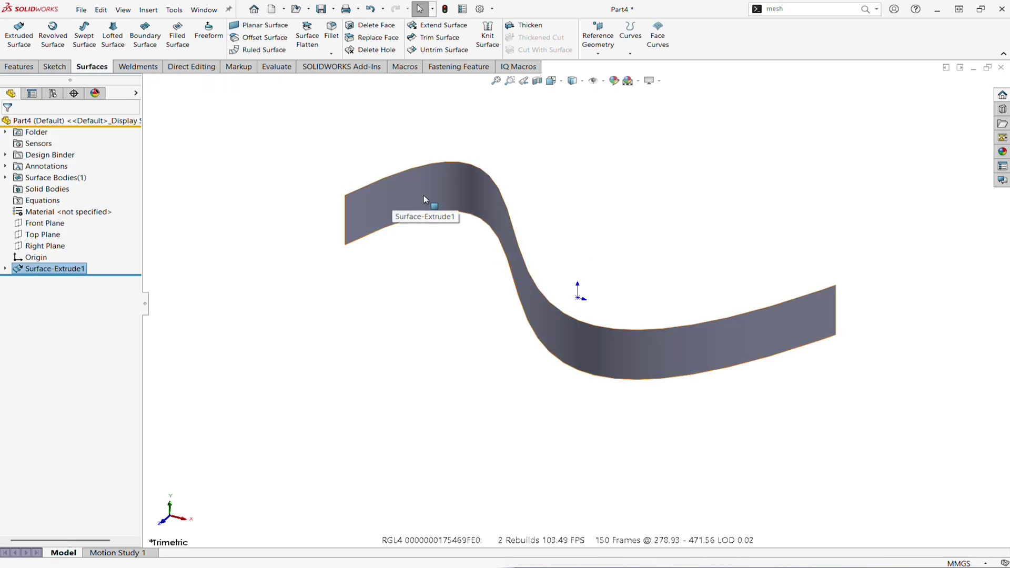
Start converting the extruded surface to a mesh body and enable Advanced Mesh Refinement.
{"action": "left_click", "coordinate": [867, 10]}
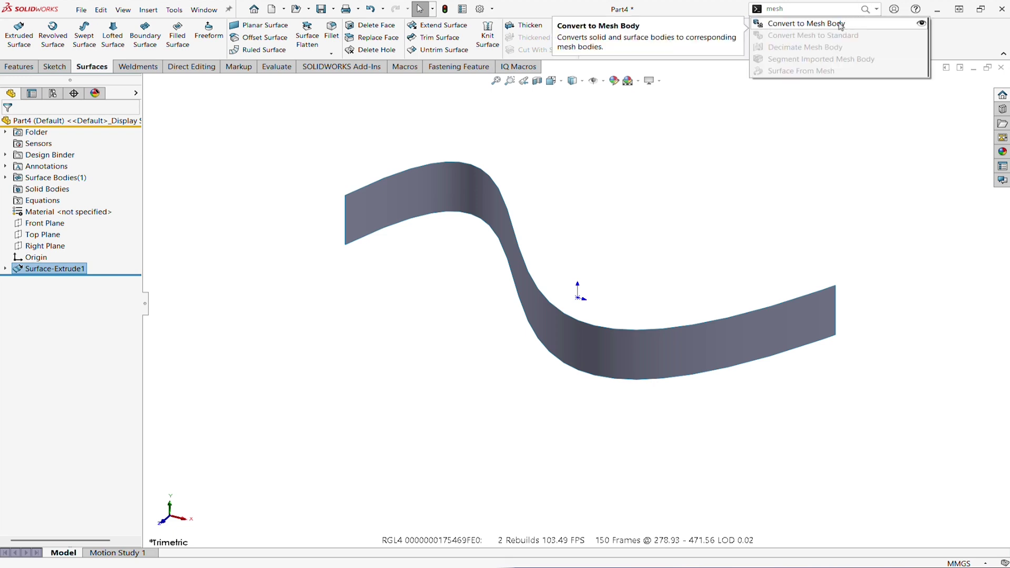
{"action": "left_click", "coordinate": [840, 25]}
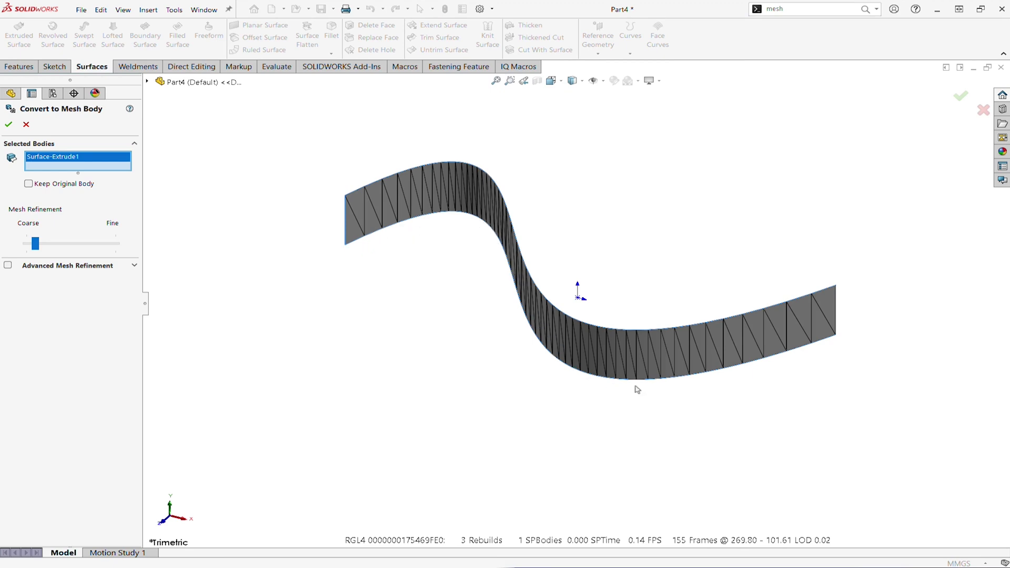
{"action": "left_click", "coordinate": [7, 265]}
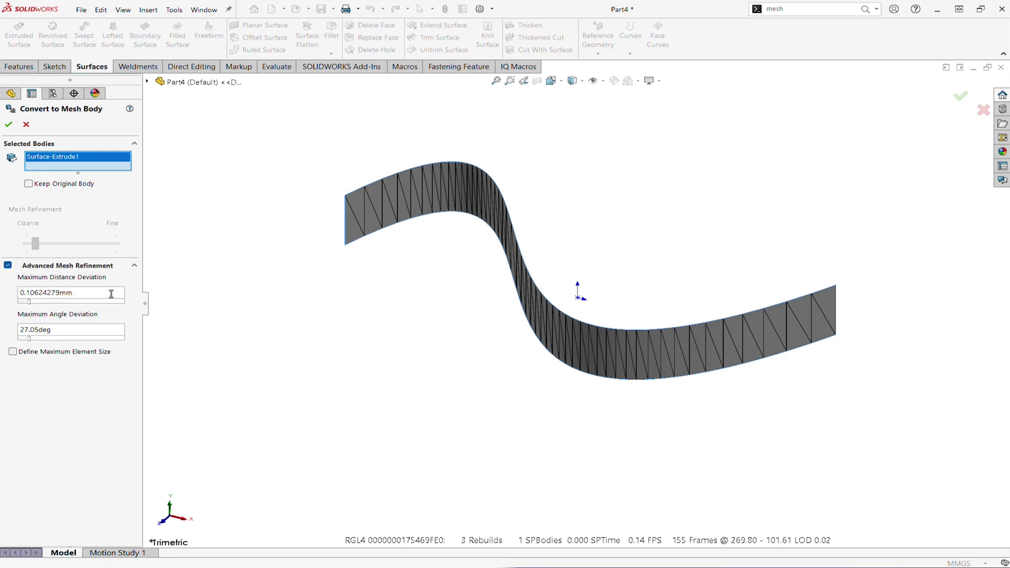
Set the mesh's maximum distance deviation to 0.30 mm and maximum angle deviation to 25 degrees, leaving the maximum element size undefined.
{"action": "left_click_drag", "start_coordinate": [111, 294], "coordinate": [0, 292]}
{"action": "type", "text": ".3"}
{"action": "key", "text": "Return"}
{"action": "left_click_drag", "start_coordinate": [62, 332], "coordinate": [10, 340]}
{"action": "type", "text": "25"}
{"action": "key", "text": "Return"}
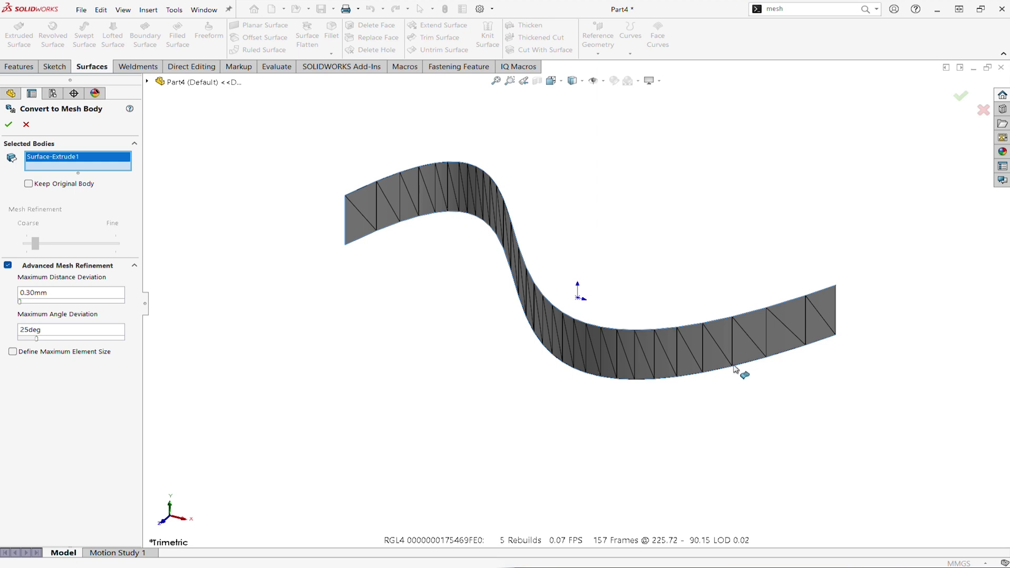
{"action": "left_click", "coordinate": [13, 352]}
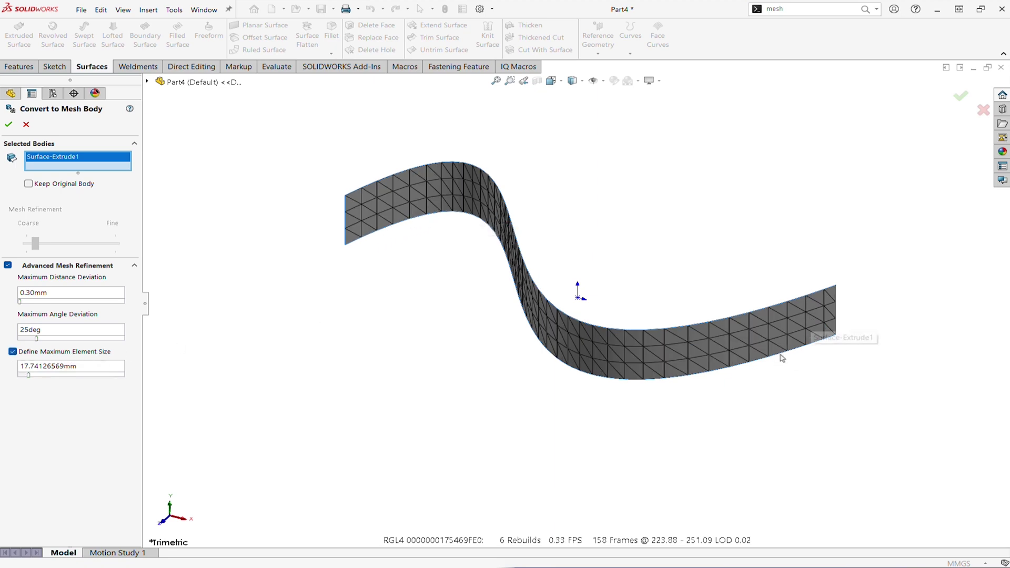
{"action": "left_click", "coordinate": [12, 352]}
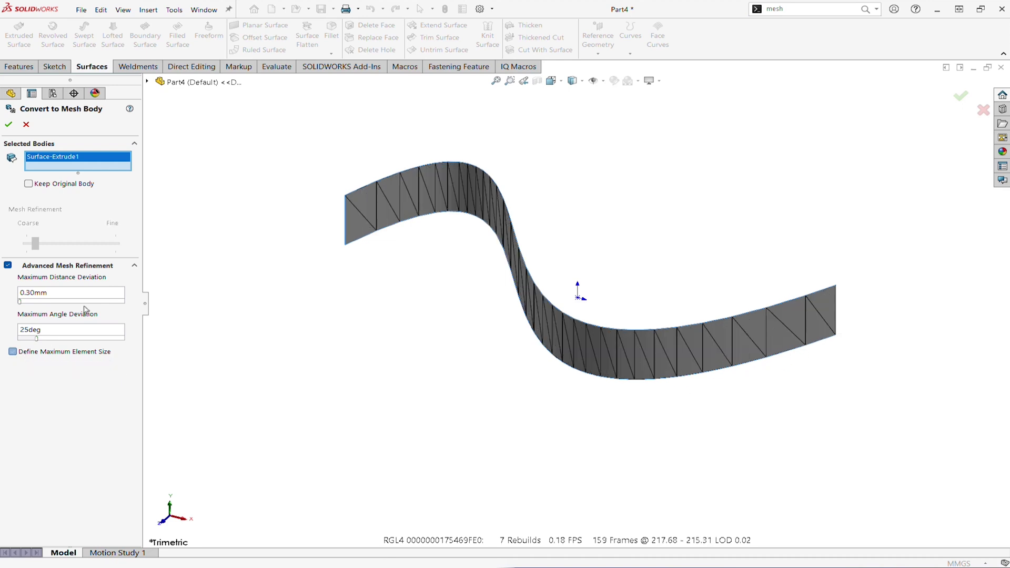
Accept the mesh body conversion and open a new sketch on the Top Plane.
{"action": "left_click", "coordinate": [8, 126]}
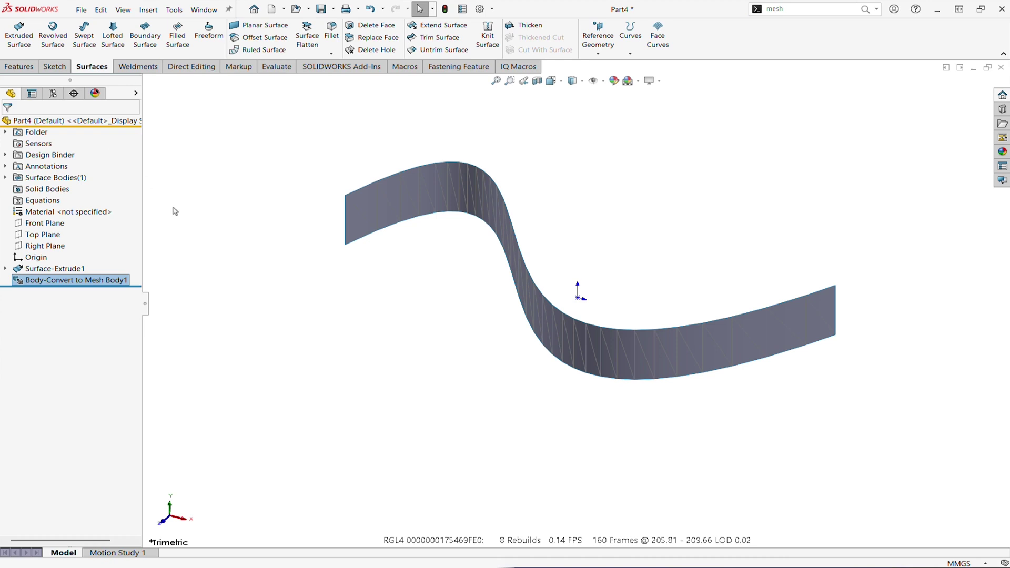
{"action": "left_click", "coordinate": [45, 234]}
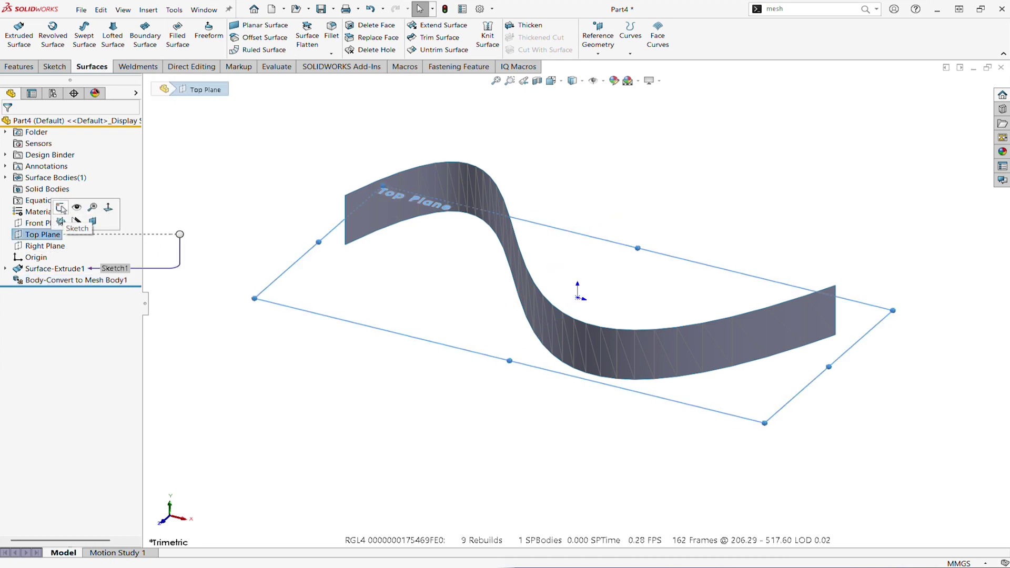
{"action": "left_click", "coordinate": [62, 208]}
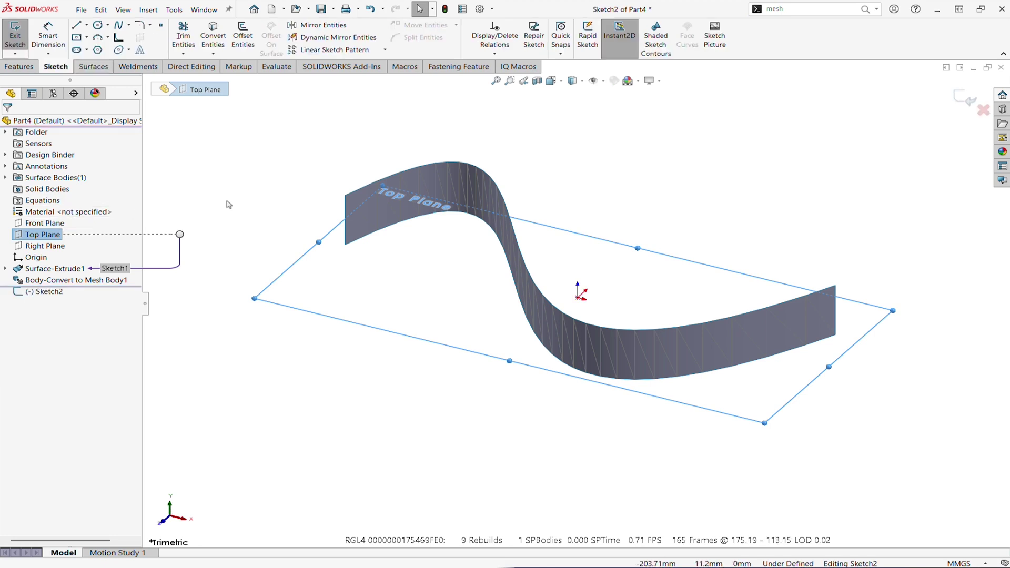
Create intersection curves between the sketch plane and the mesh body, and close the sketch.
{"action": "left_click", "coordinate": [214, 53]}
{"action": "left_click", "coordinate": [229, 89]}
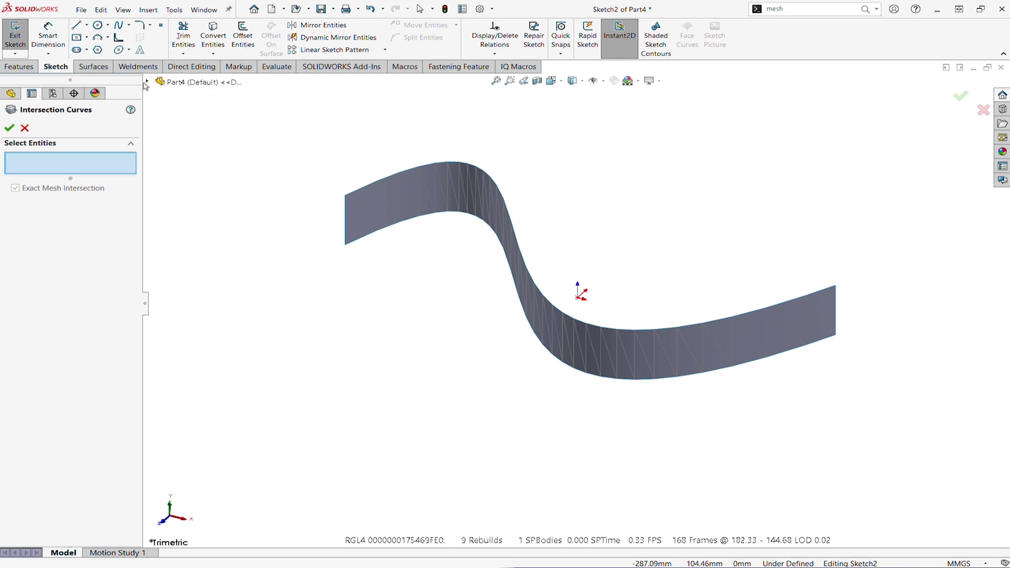
{"action": "left_click", "coordinate": [148, 82]}
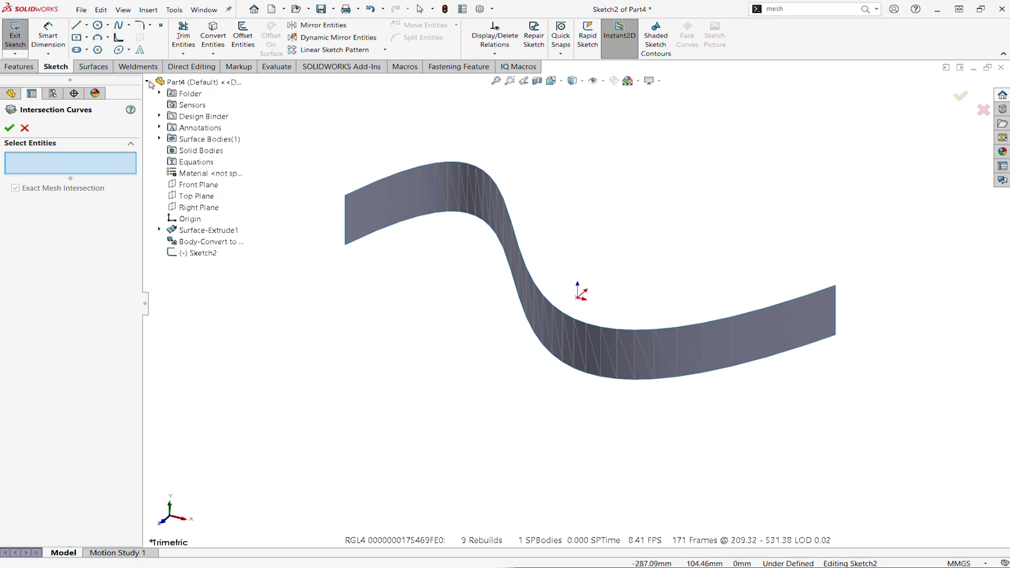
{"action": "left_click", "coordinate": [159, 138]}
{"action": "left_click", "coordinate": [208, 150]}
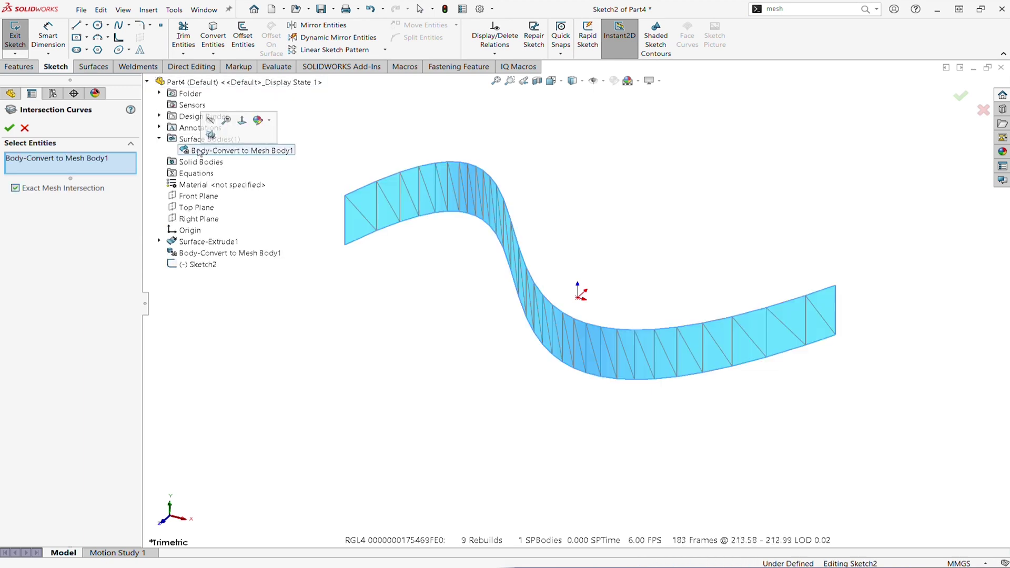
{"action": "left_click", "coordinate": [8, 128]}
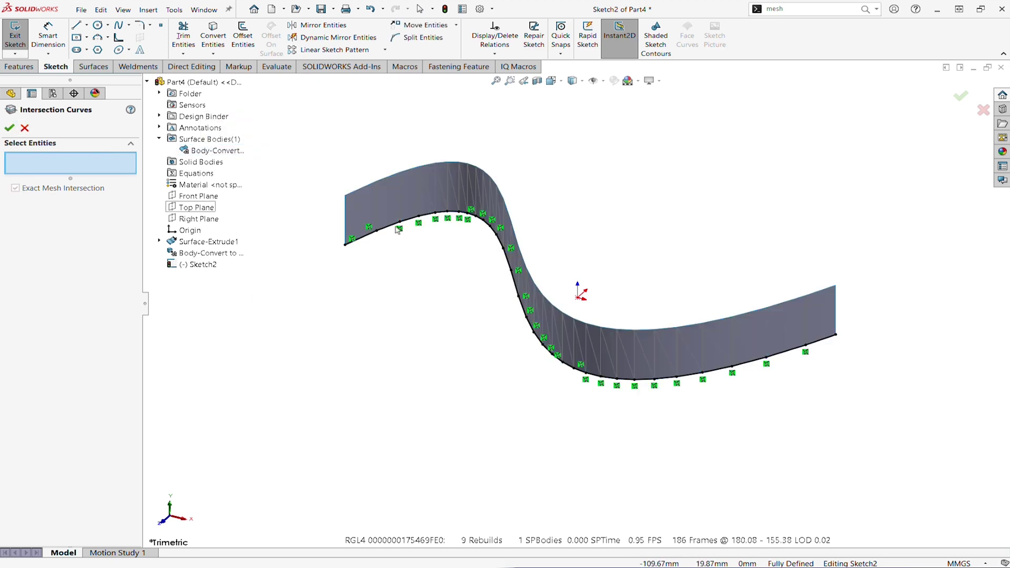
{"action": "left_click", "coordinate": [9, 129]}
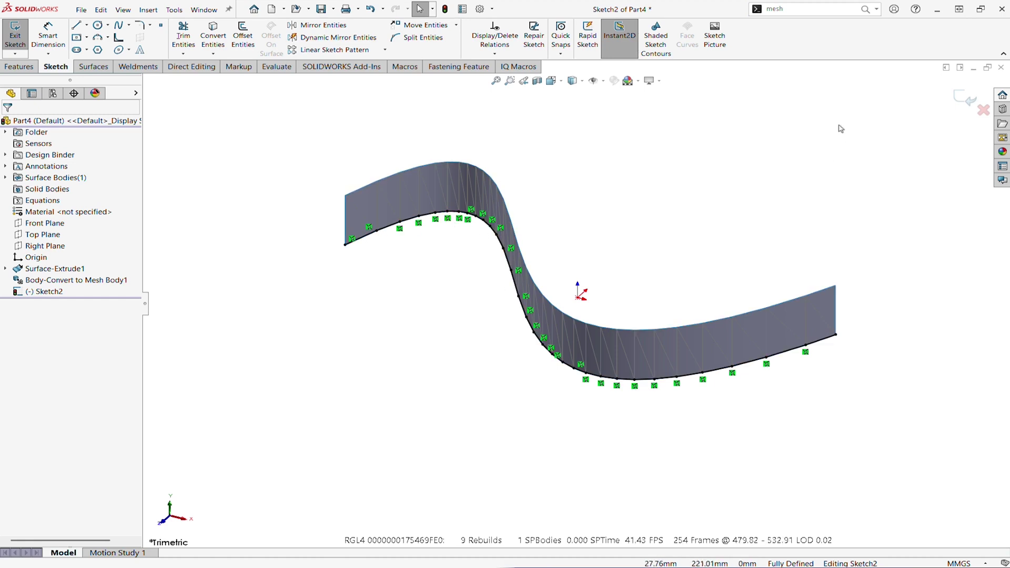
{"action": "left_click", "coordinate": [966, 98]}
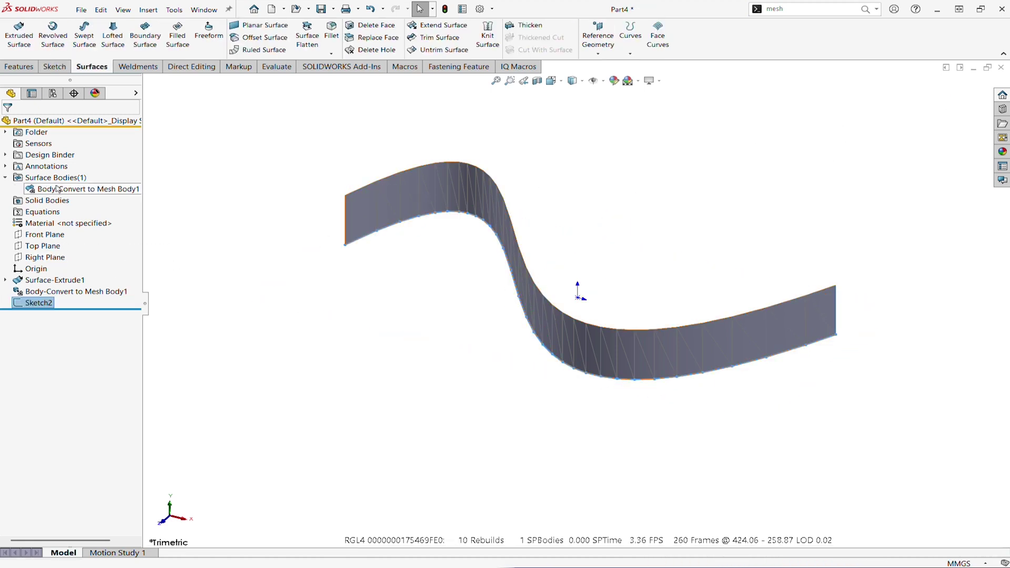
Delete the mesh body from the part with Delete/Keep Body, leaving only sketch geometry.
{"action": "right_click", "coordinate": [59, 189]}
{"action": "left_click", "coordinate": [106, 240]}
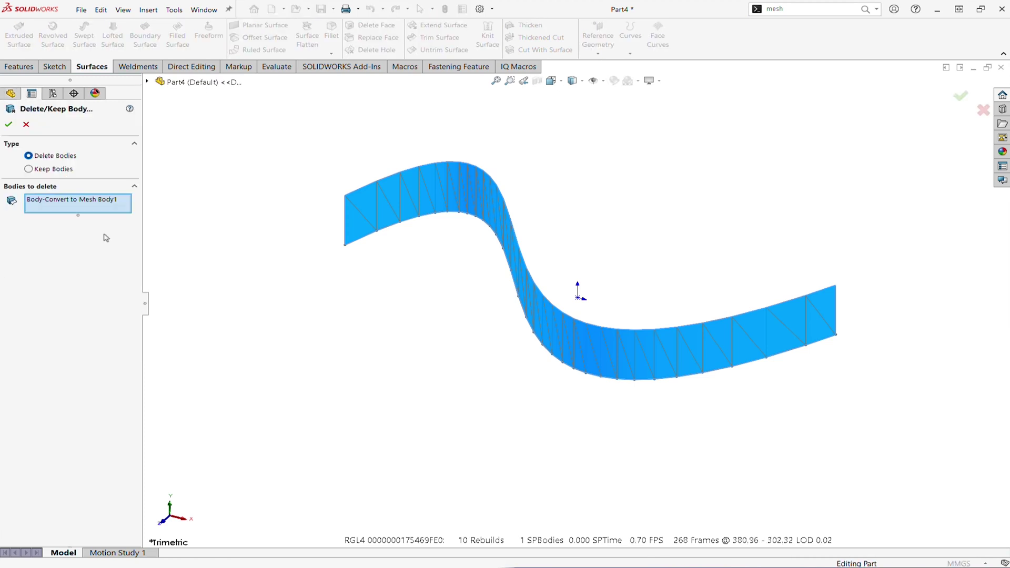
{"action": "left_click", "coordinate": [10, 125]}
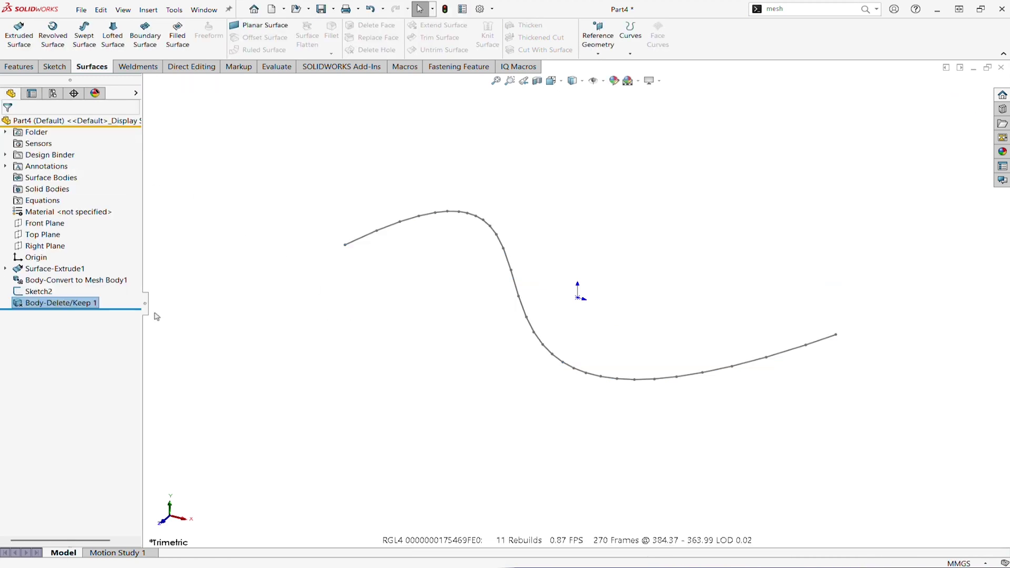
Rename the intersection-curve sketch to "Converted to Lines".
{"action": "left_click", "coordinate": [27, 297]}
{"action": "left_click", "coordinate": [41, 295]}
{"action": "type", "text": "Converted to"}
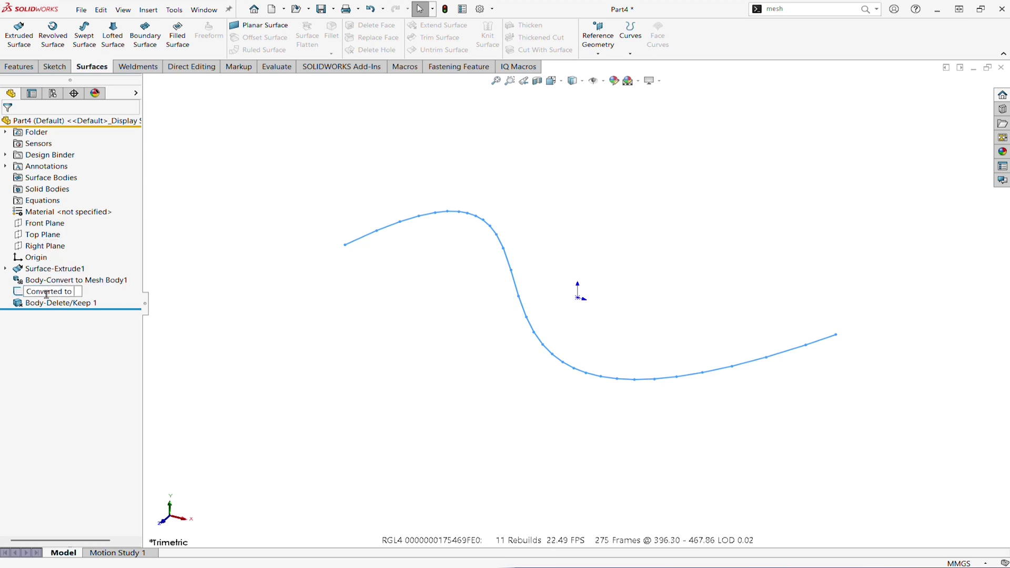
{"action": "type", "text": " Lines"}
{"action": "key", "text": "Return"}
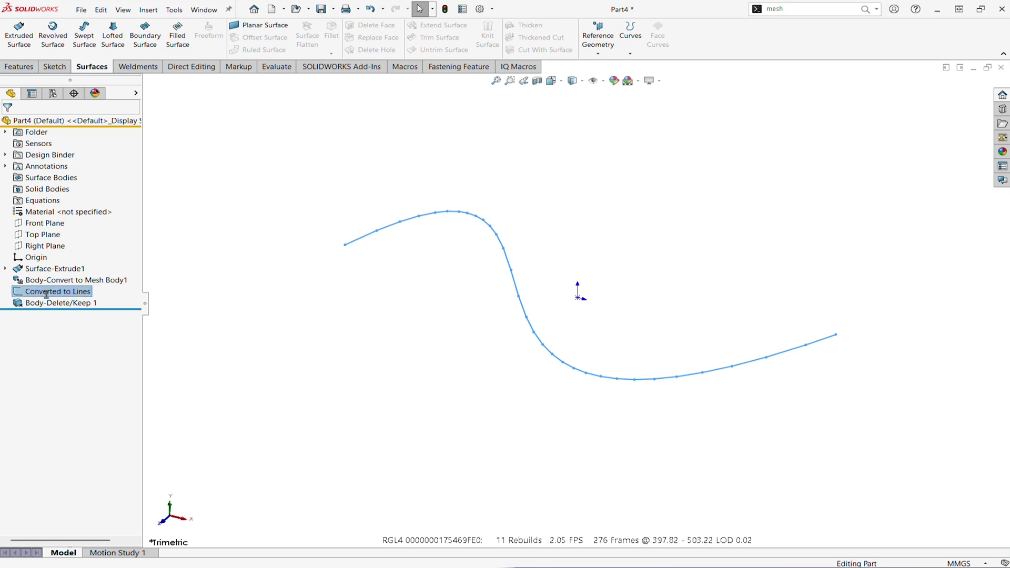
Rename the spline sketch under the surface extrusion to "Original Sketch".
{"action": "left_click", "coordinate": [5, 268]}
{"action": "left_click", "coordinate": [59, 280]}
{"action": "left_click", "coordinate": [59, 280]}
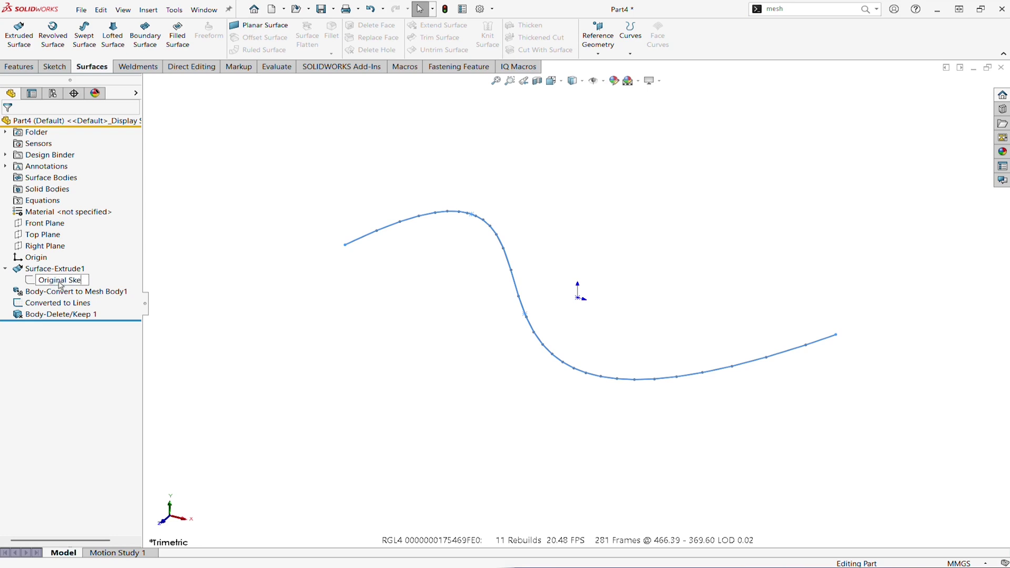
{"action": "type", "text": "Original Sketch"}
{"action": "key", "text": "Return"}
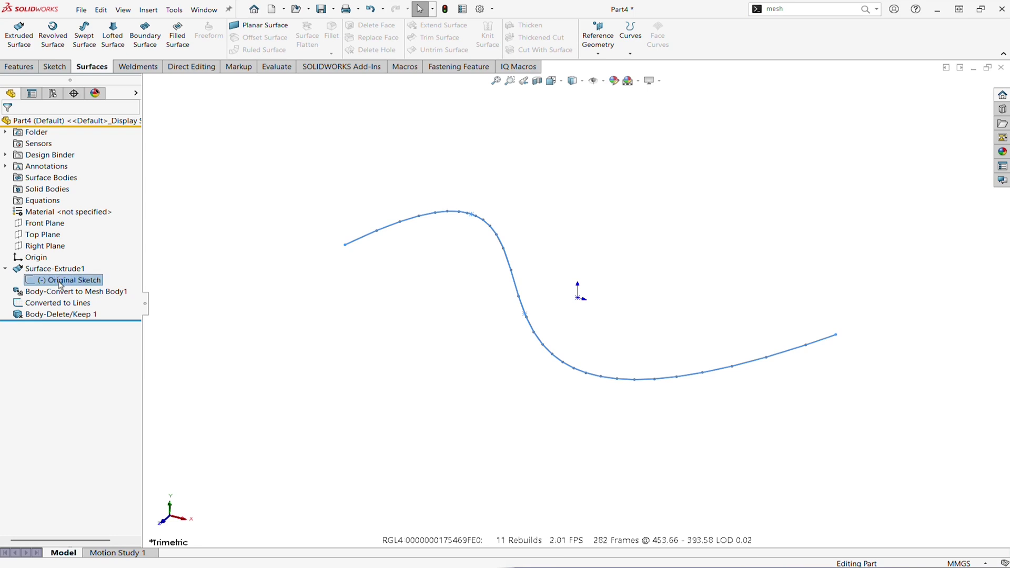
Set the sketch color of the Converted to Lines sketch to cyan.
{"action": "right_click", "coordinate": [84, 306]}
{"action": "left_click", "coordinate": [147, 429]}
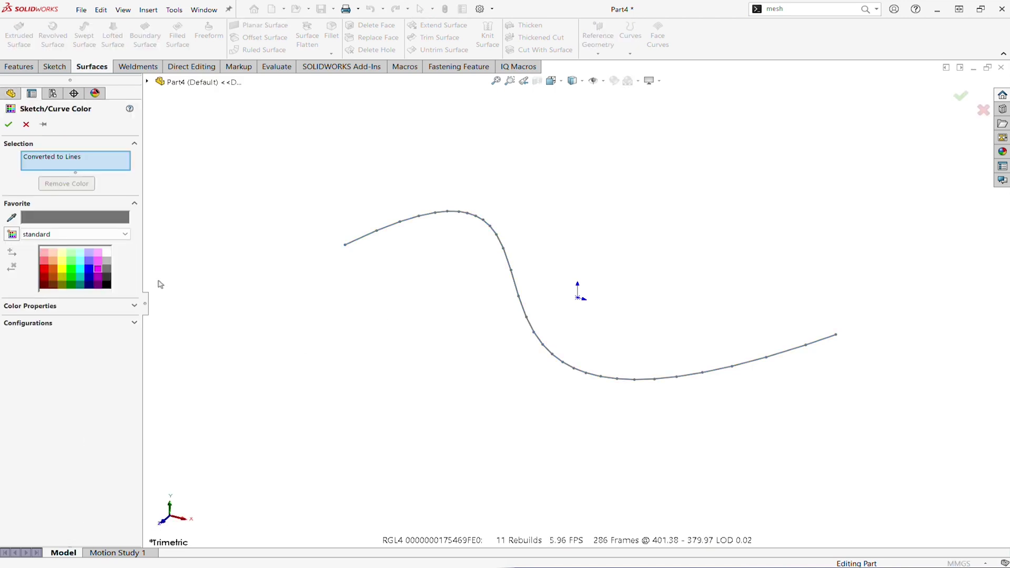
{"action": "left_click", "coordinate": [81, 270]}
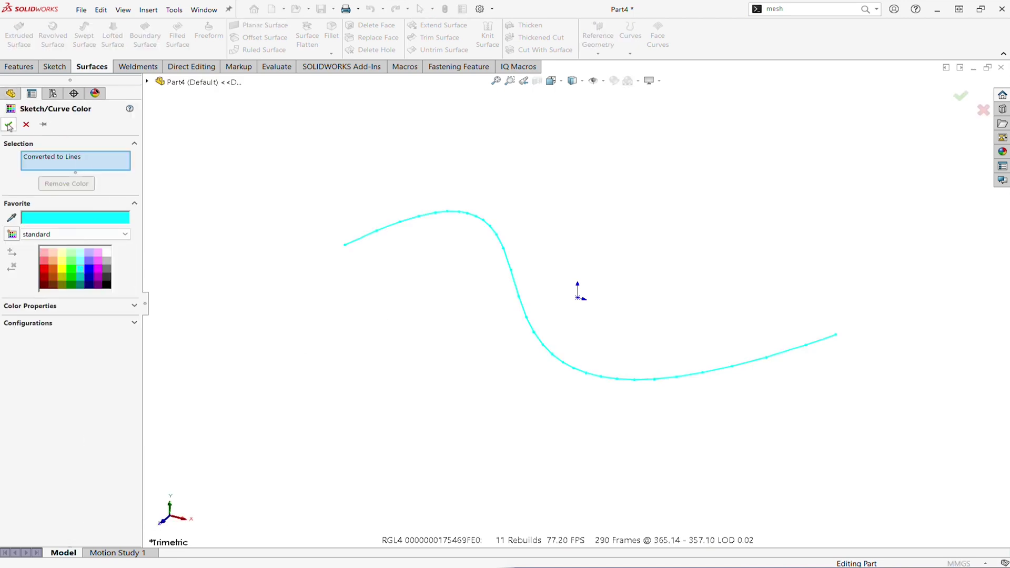
{"action": "left_click", "coordinate": [9, 127]}
Show the Original Sketch and set its sketch color to orange.
{"action": "right_click", "coordinate": [68, 280]}
{"action": "left_click", "coordinate": [80, 255]}
{"action": "right_click", "coordinate": [72, 280]}
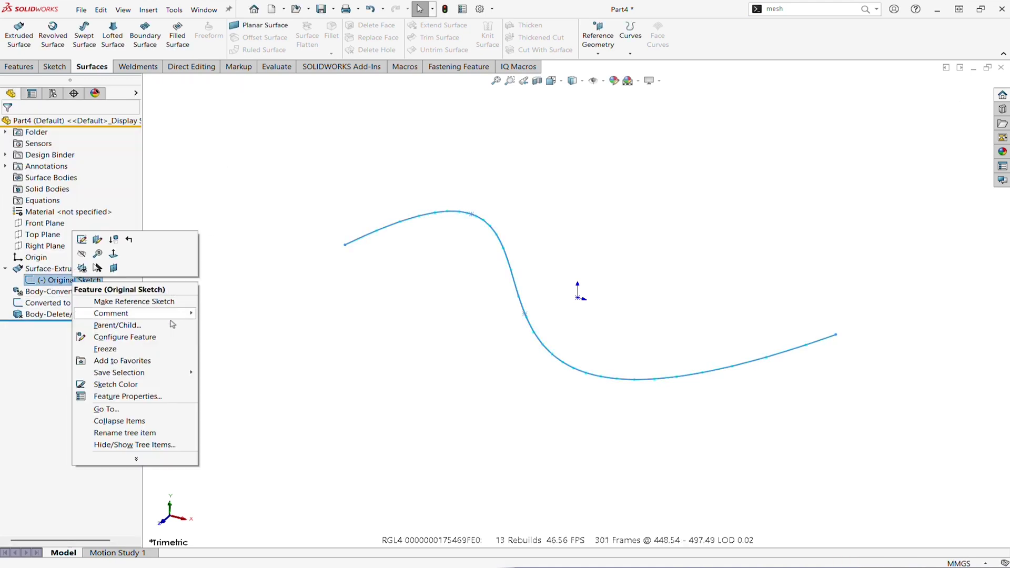
{"action": "left_click", "coordinate": [145, 385]}
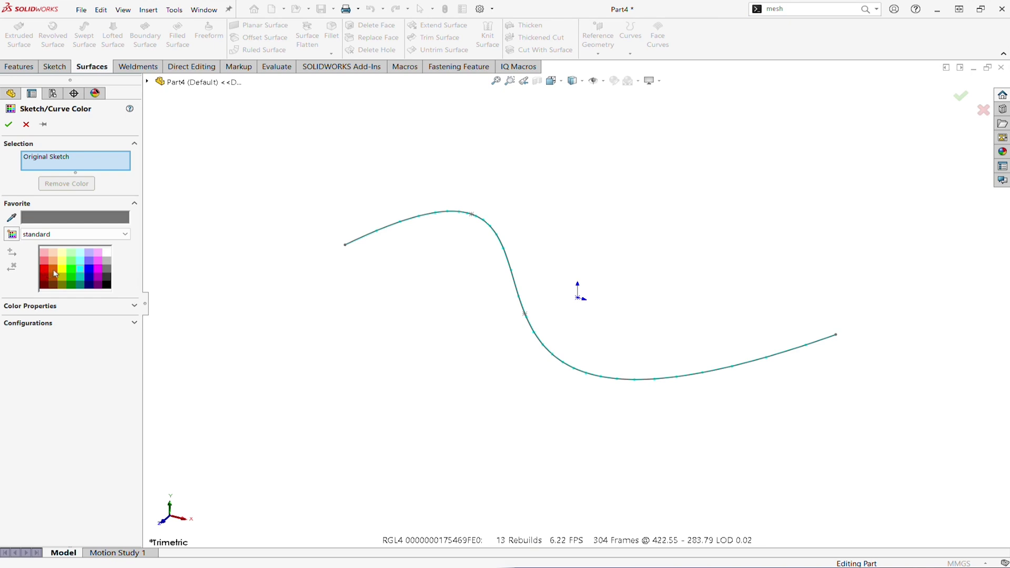
{"action": "left_click", "coordinate": [54, 270]}
{"action": "left_click", "coordinate": [8, 125]}
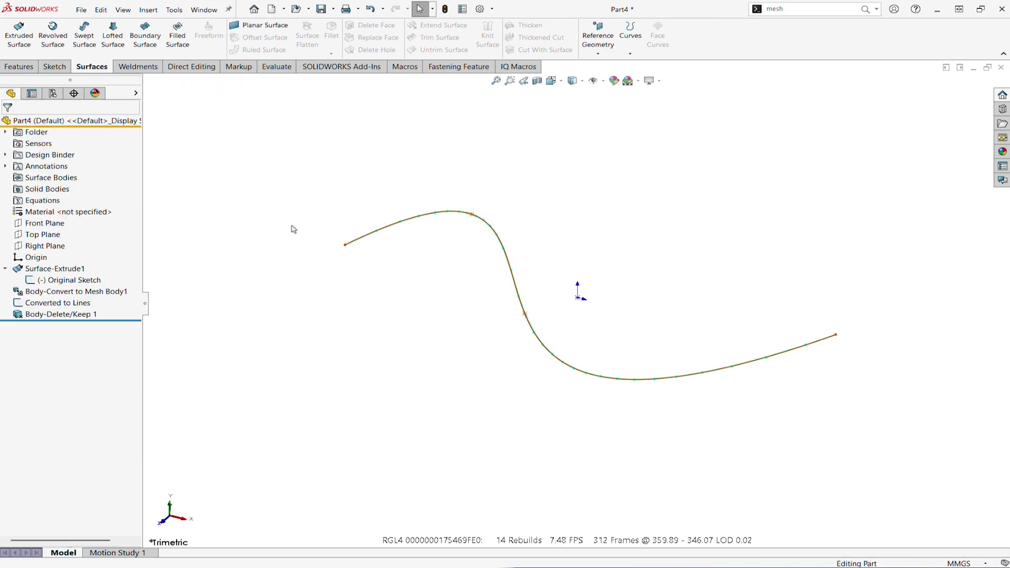
Compare the two overlaid curves up close, edit the Original Sketch and move the spline's second interior point far up and to the right.
{"action": "scroll", "coordinate": [531, 232], "scroll_direction": "down", "scroll_amount": 5}
{"action": "scroll", "coordinate": [606, 284], "scroll_direction": "down", "scroll_amount": 4}
{"action": "scroll", "coordinate": [663, 288], "scroll_direction": "up", "scroll_amount": 4}
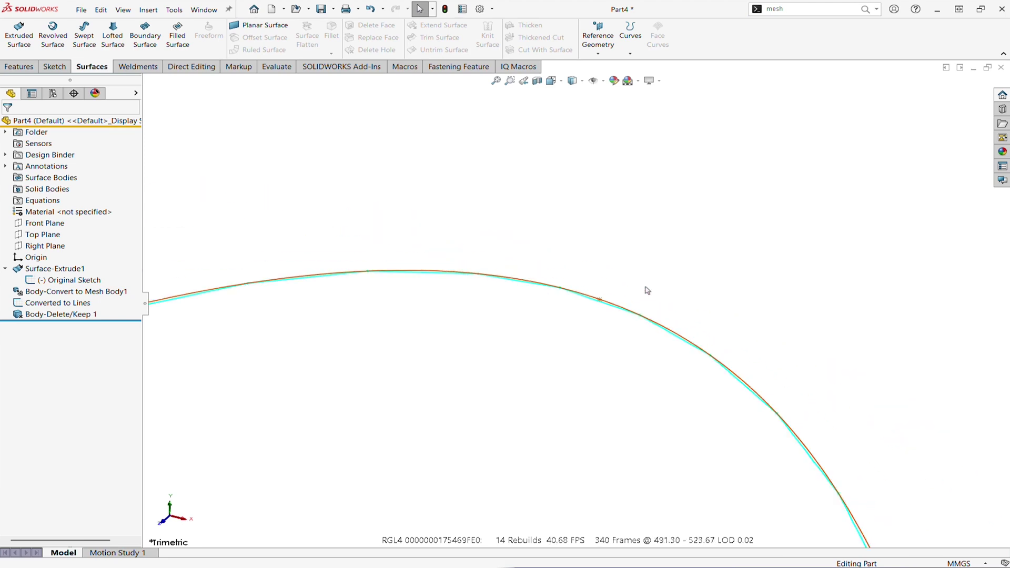
{"action": "right_click", "coordinate": [80, 286]}
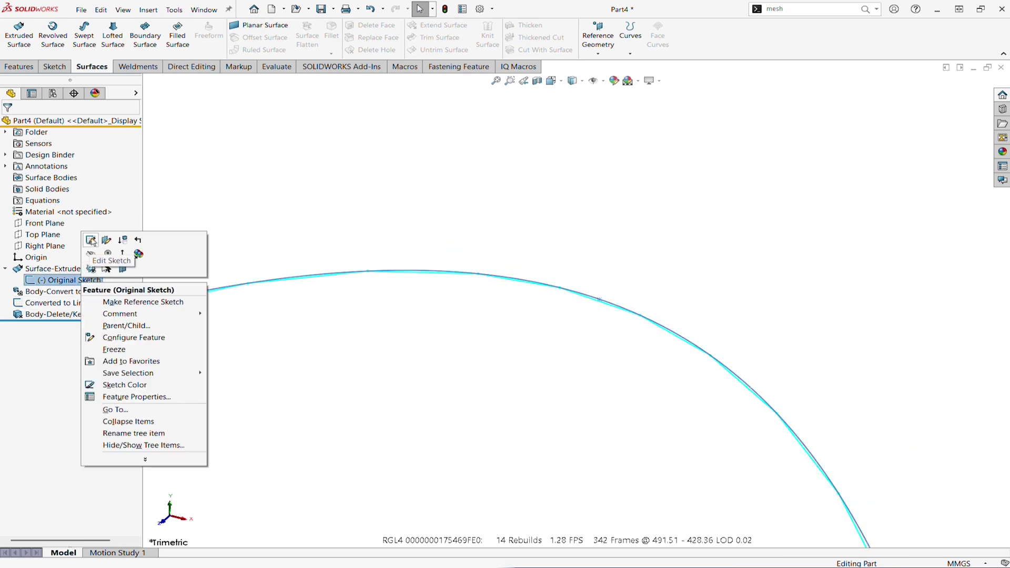
{"action": "left_click", "coordinate": [91, 240]}
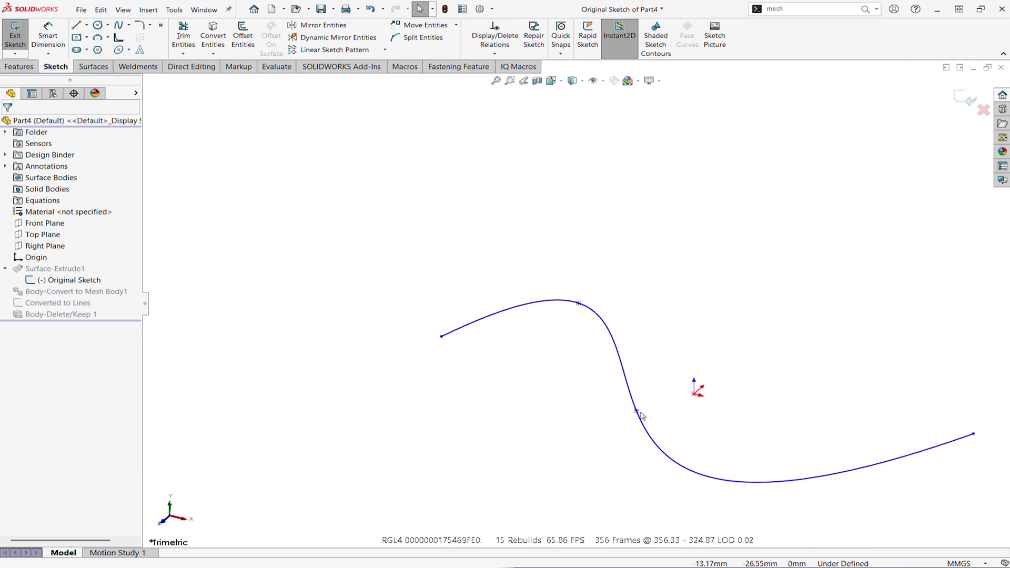
{"action": "left_click", "coordinate": [638, 410]}
{"action": "left_click_drag", "start_coordinate": [638, 411], "coordinate": [762, 243]}
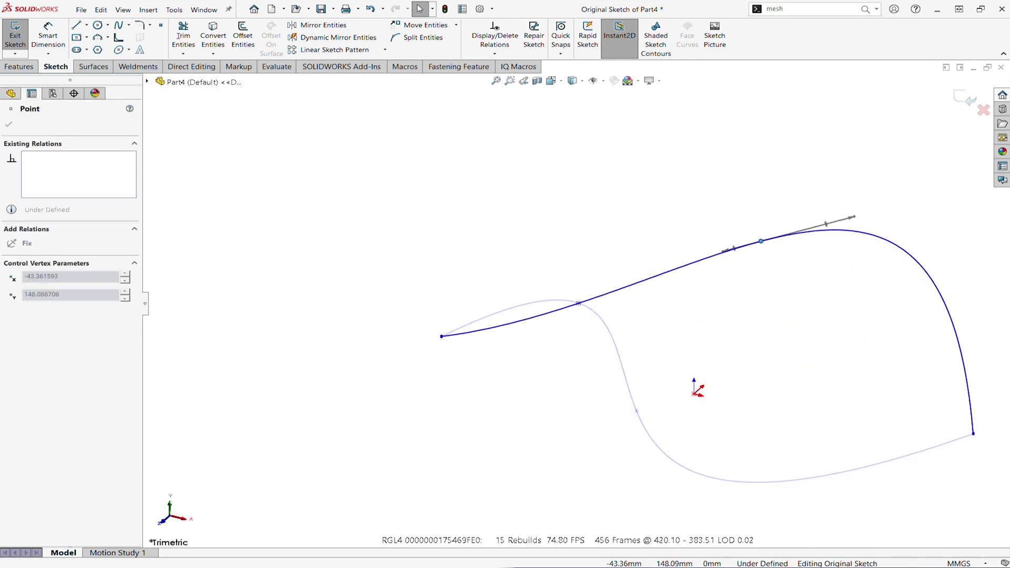
{"action": "left_click", "coordinate": [839, 465]}
Insert a spline point on the steep right-hand bend, pull it inward and down, and rebuild the part to check the Converted to Lines sketch.
{"action": "right_click", "coordinate": [896, 245]}
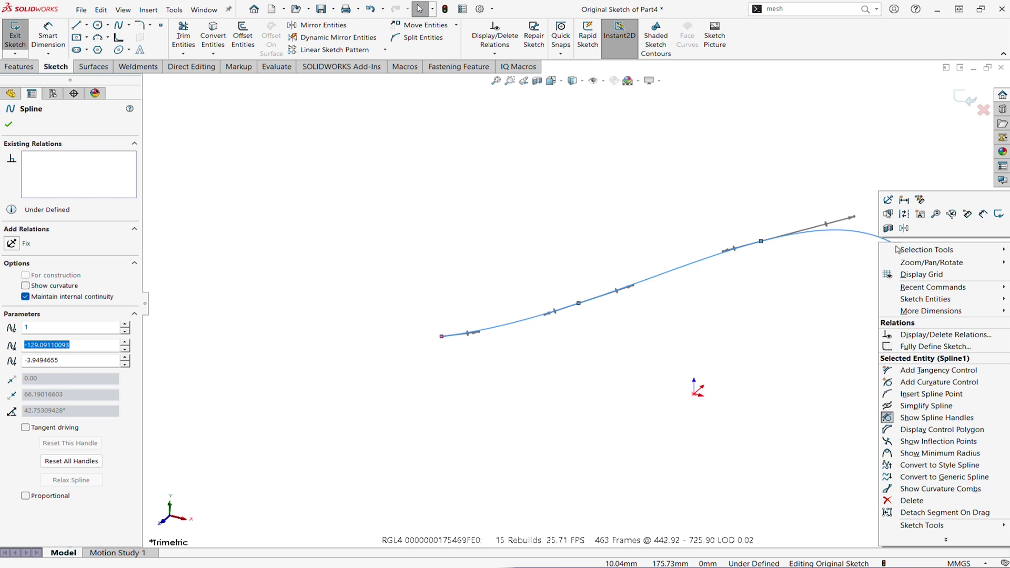
{"action": "left_click", "coordinate": [926, 383]}
{"action": "key", "text": "Escape"}
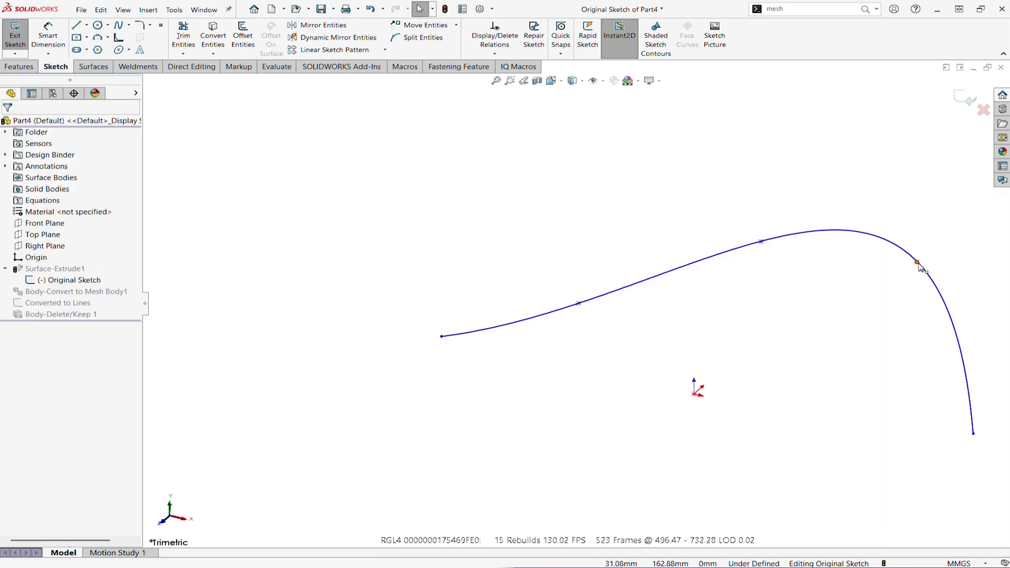
{"action": "left_click_drag", "start_coordinate": [917, 261], "coordinate": [846, 358]}
{"action": "left_click", "coordinate": [918, 244]}
{"action": "key", "text": "ctrl+b"}
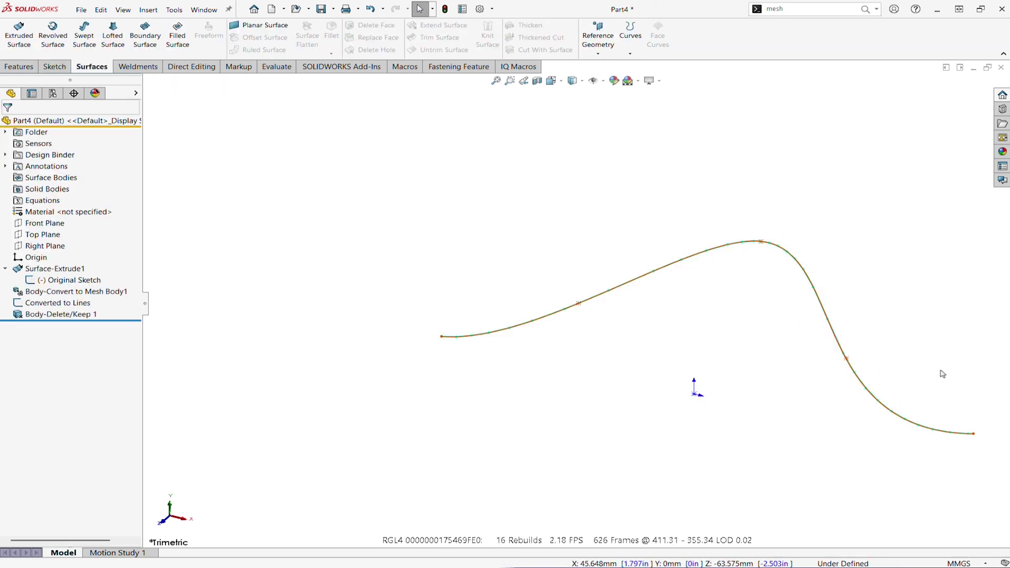
{"action": "left_click", "coordinate": [58, 304]}
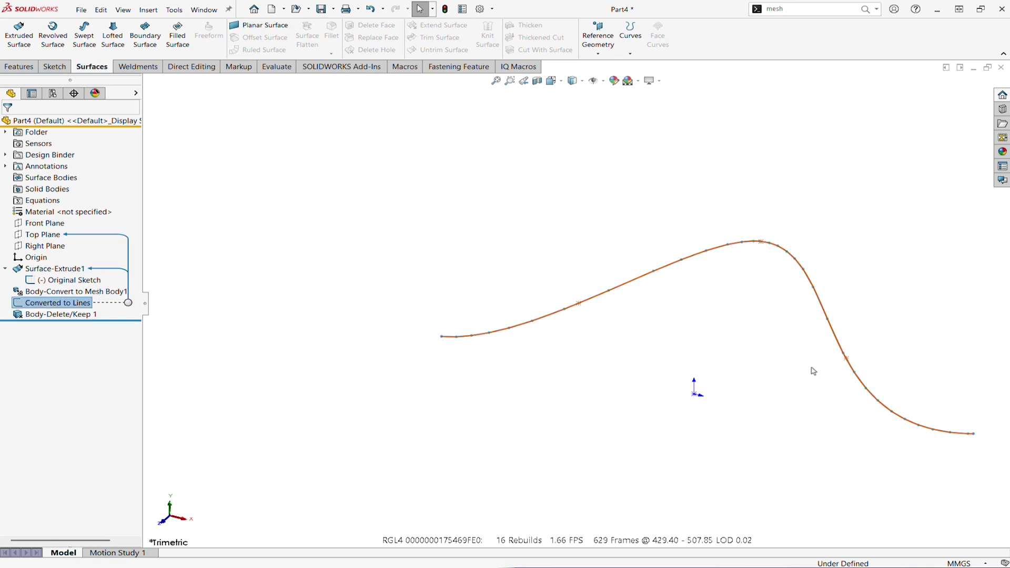
Reopen the Original Sketch and draw a line up and left from the spline's left end, followed by a tangent arc.
{"action": "right_click", "coordinate": [68, 280]}
{"action": "left_click", "coordinate": [70, 235]}
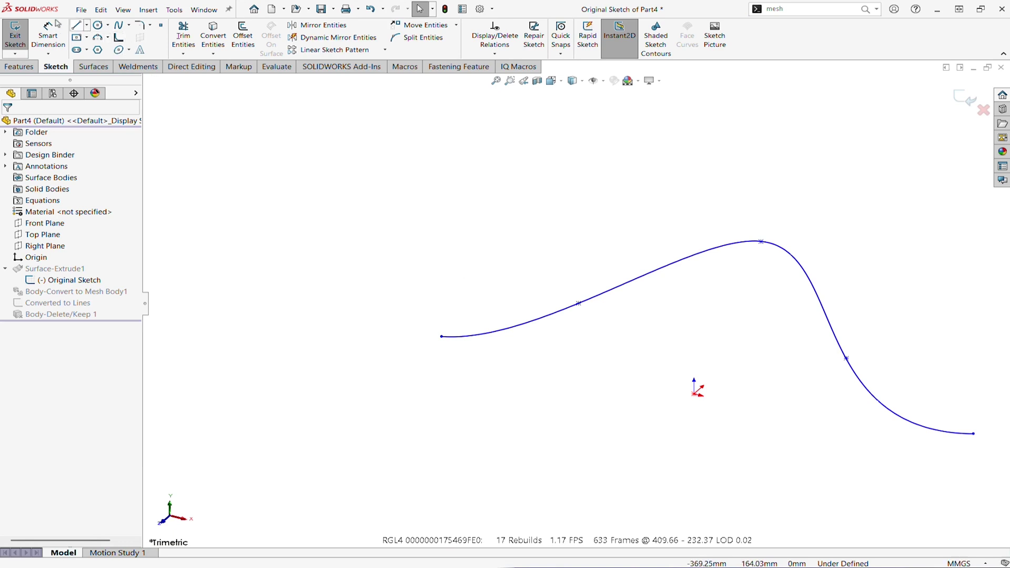
{"action": "left_click", "coordinate": [76, 25]}
{"action": "left_click", "coordinate": [442, 336]}
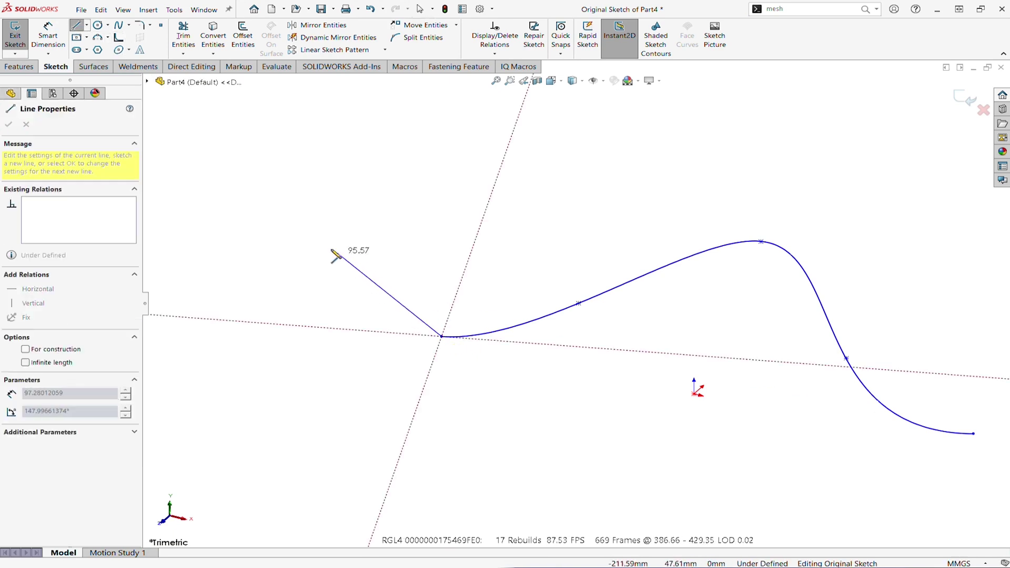
{"action": "left_click", "coordinate": [325, 244]}
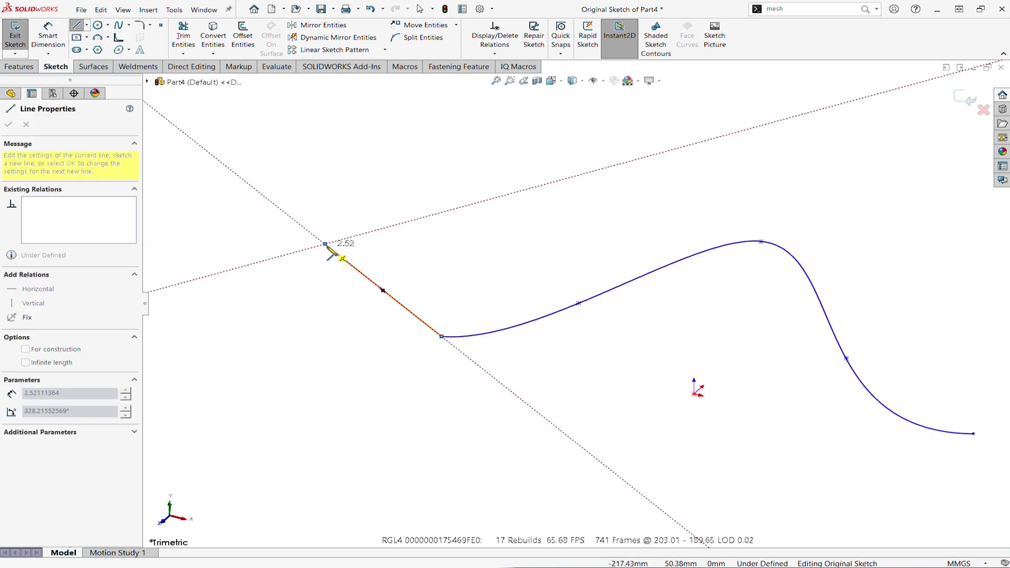
{"action": "left_click", "coordinate": [347, 156]}
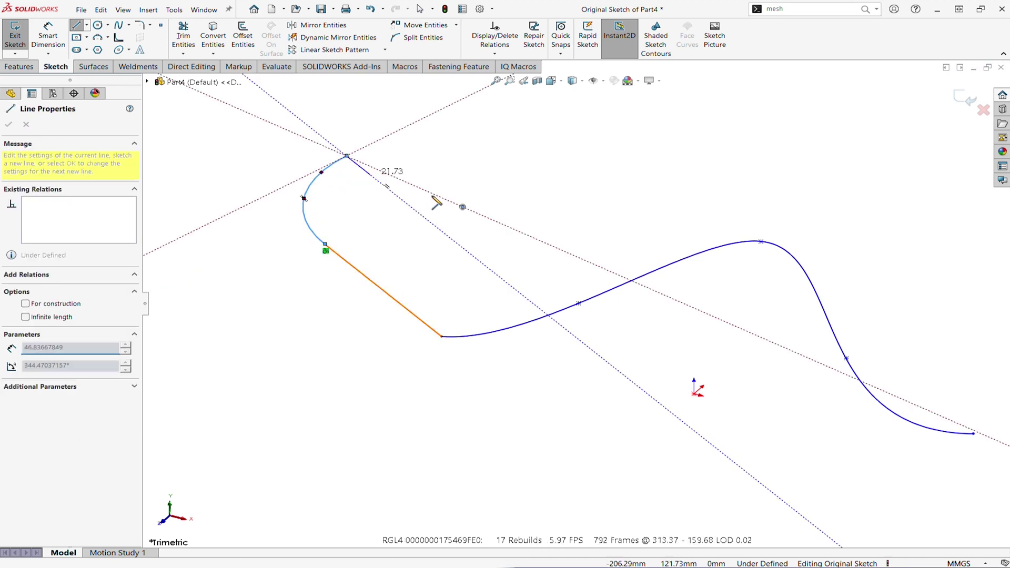
{"action": "key", "text": "Escape"}
Add a line from the arc's open end up and to the left in the Original Sketch, and exit the sketch.
{"action": "key", "text": "space"}
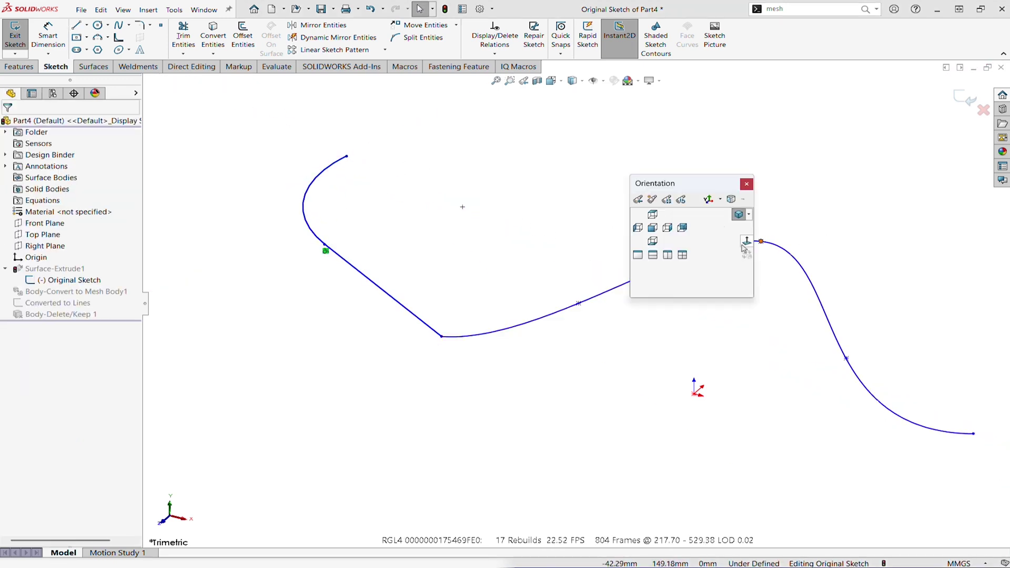
{"action": "left_click", "coordinate": [744, 240]}
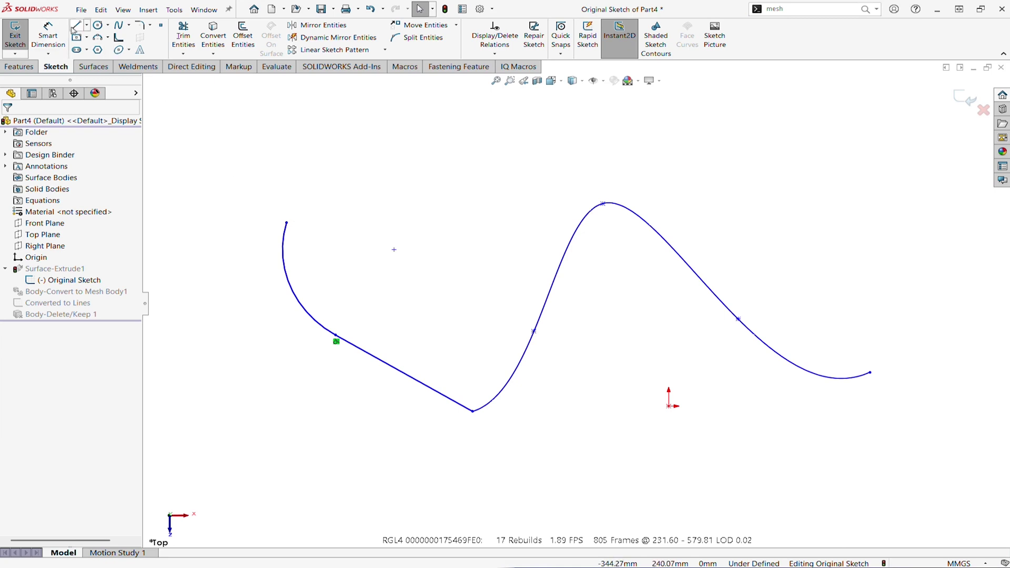
{"action": "key", "text": "l"}
{"action": "left_click", "coordinate": [286, 222]}
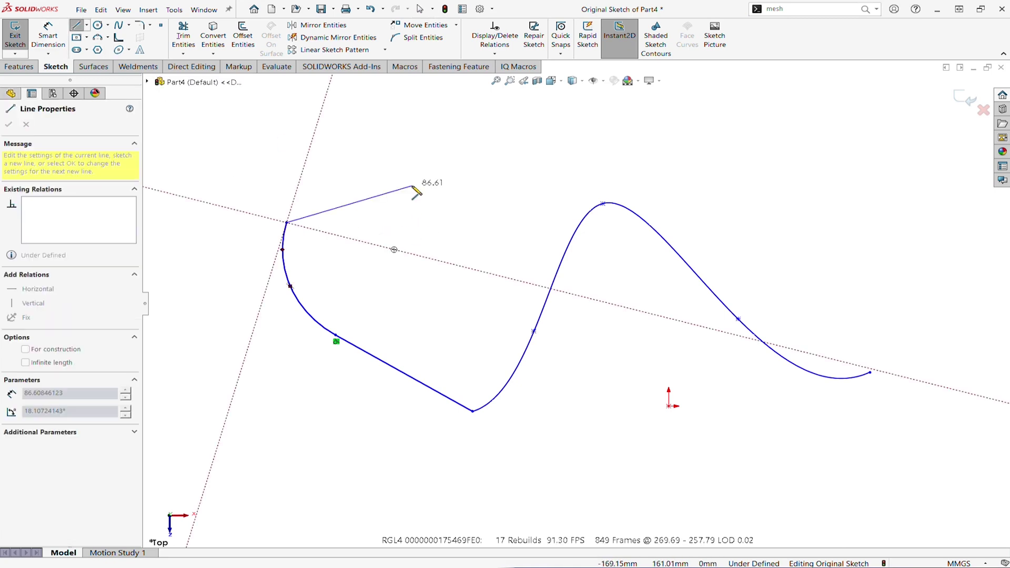
{"action": "left_click", "coordinate": [227, 145]}
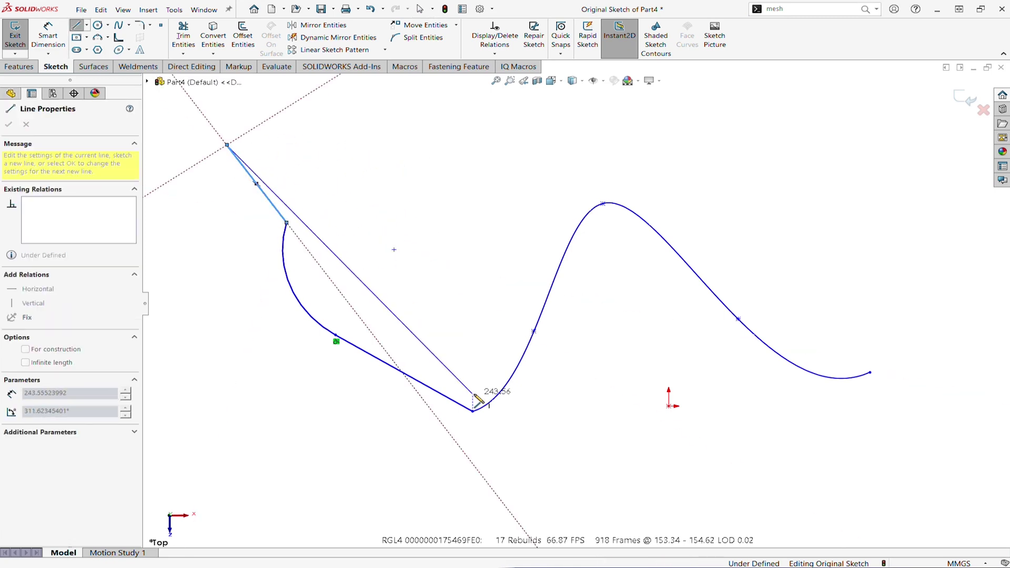
{"action": "key", "text": "Escape"}
{"action": "key", "text": "Escape"}
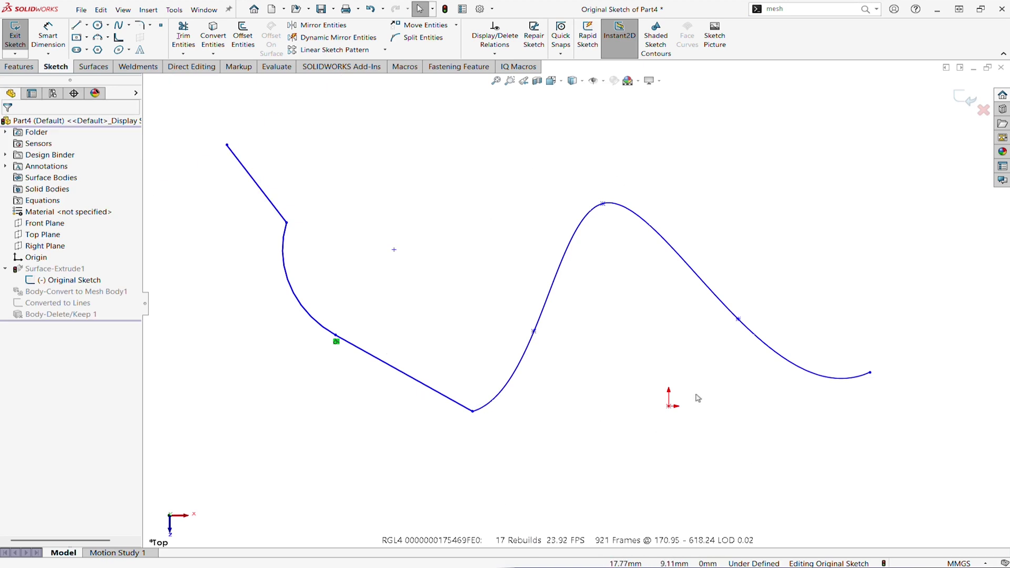
{"action": "left_click", "coordinate": [968, 100]}
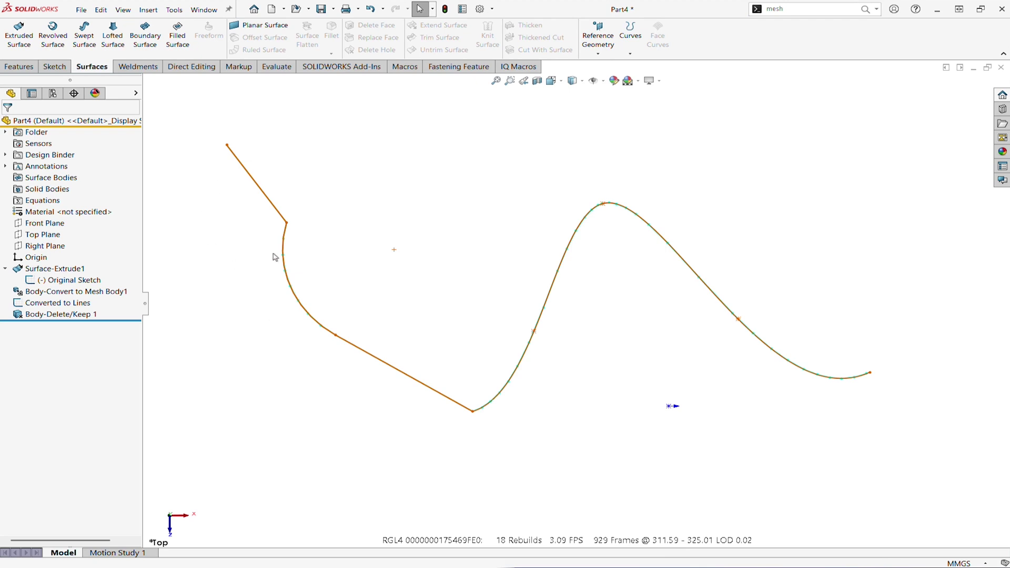
Hide the Original Sketch and start a new sketch on the Top Plane.
{"action": "right_click", "coordinate": [71, 280]}
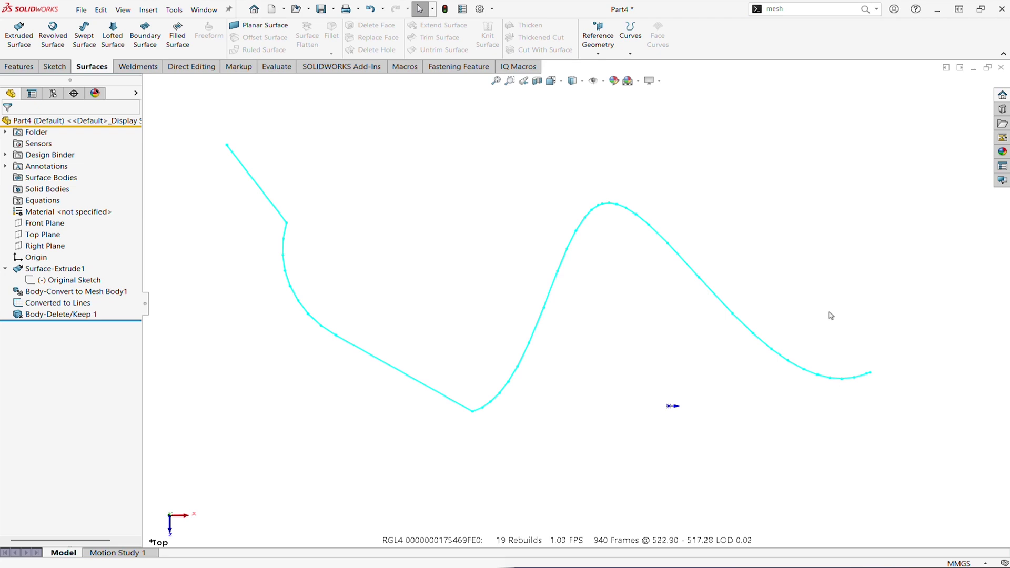
{"action": "left_click", "coordinate": [45, 235]}
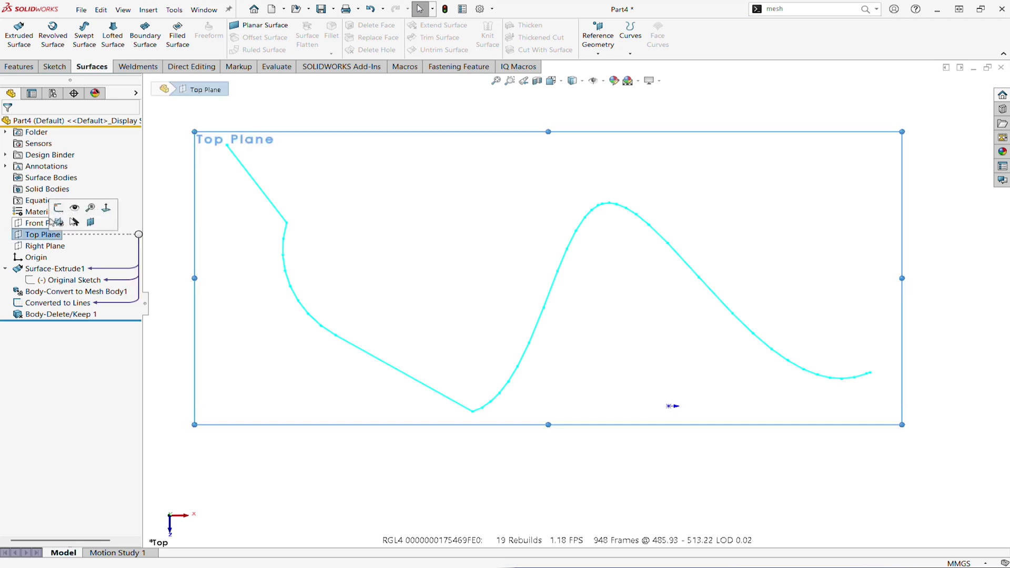
{"action": "left_click", "coordinate": [69, 207]}
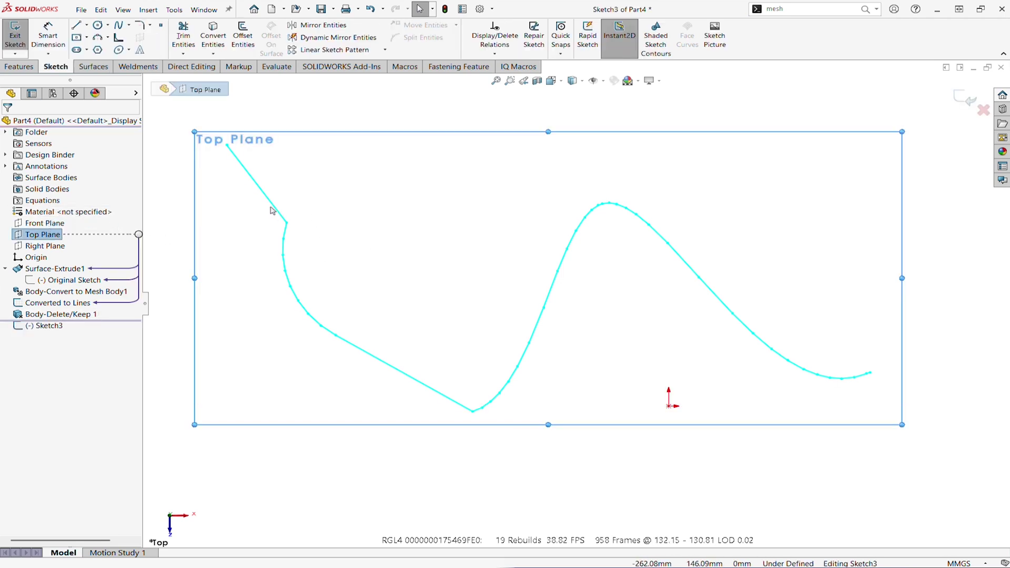
Select the whole chain of converted line segments and offset it 10 mm toward the lower left.
{"action": "right_click", "coordinate": [282, 219]}
{"action": "left_click", "coordinate": [318, 215]}
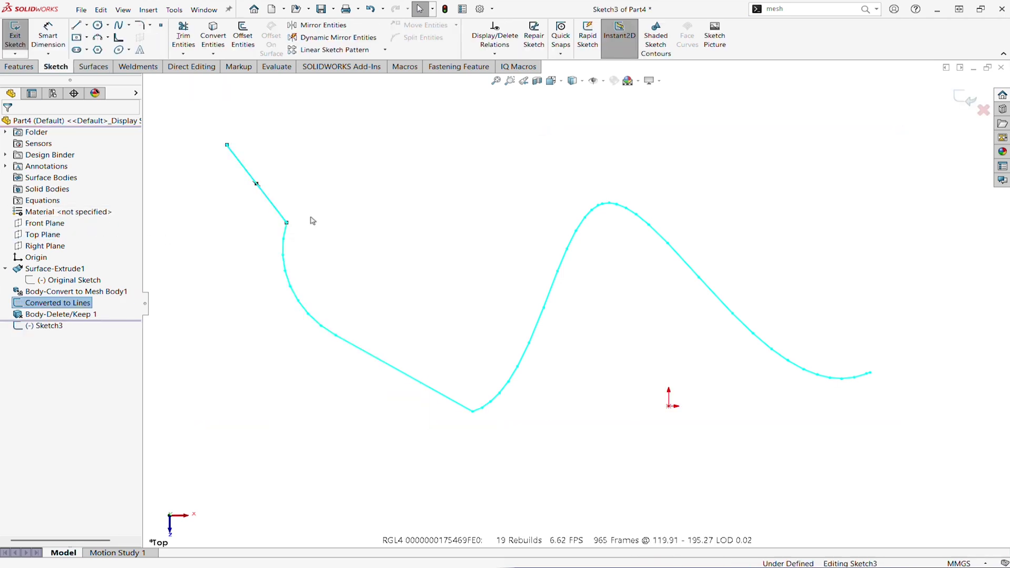
{"action": "left_click", "coordinate": [243, 35]}
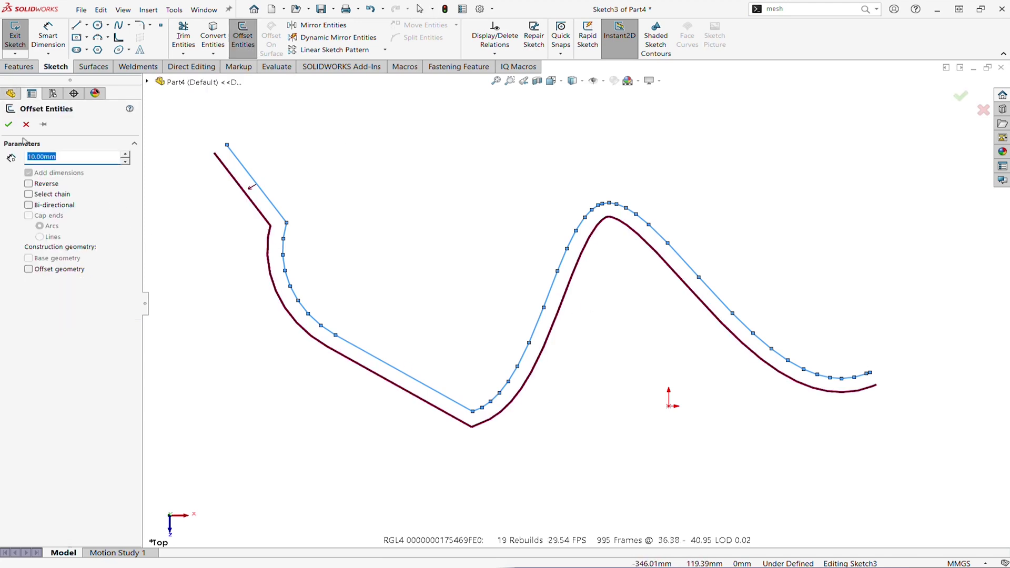
{"action": "left_click", "coordinate": [7, 126]}
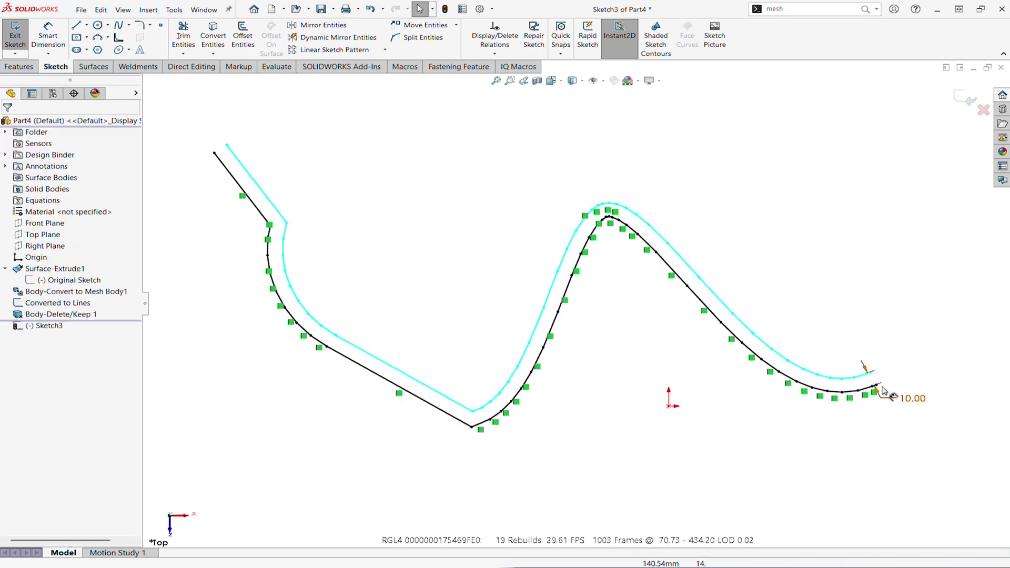
Stretch the offset distance to about 26.88 mm by pulling its dimension outward, and exit the sketch.
{"action": "left_click", "coordinate": [882, 394]}
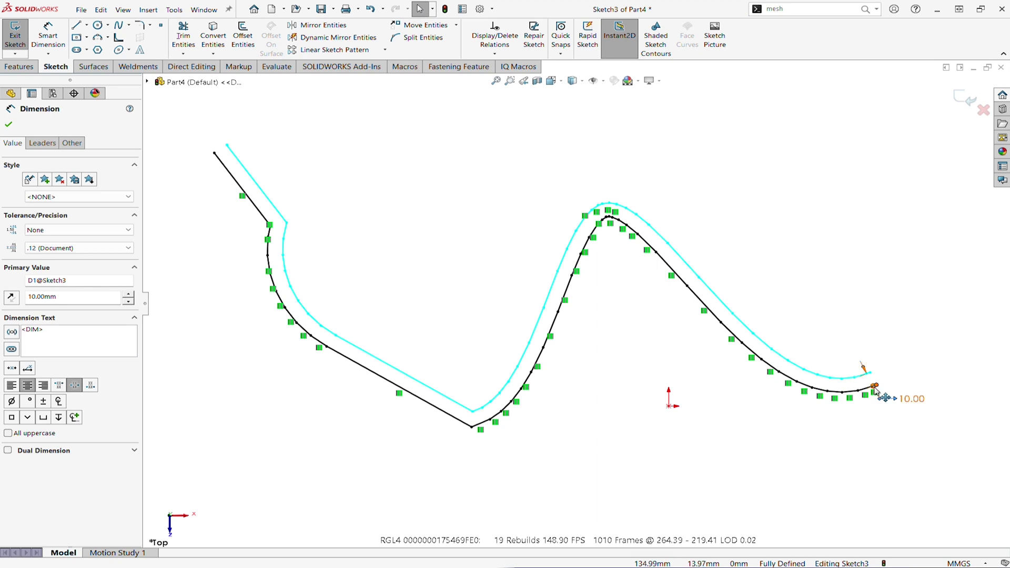
{"action": "left_click_drag", "start_coordinate": [876, 392], "coordinate": [805, 459]}
{"action": "left_click", "coordinate": [694, 465]}
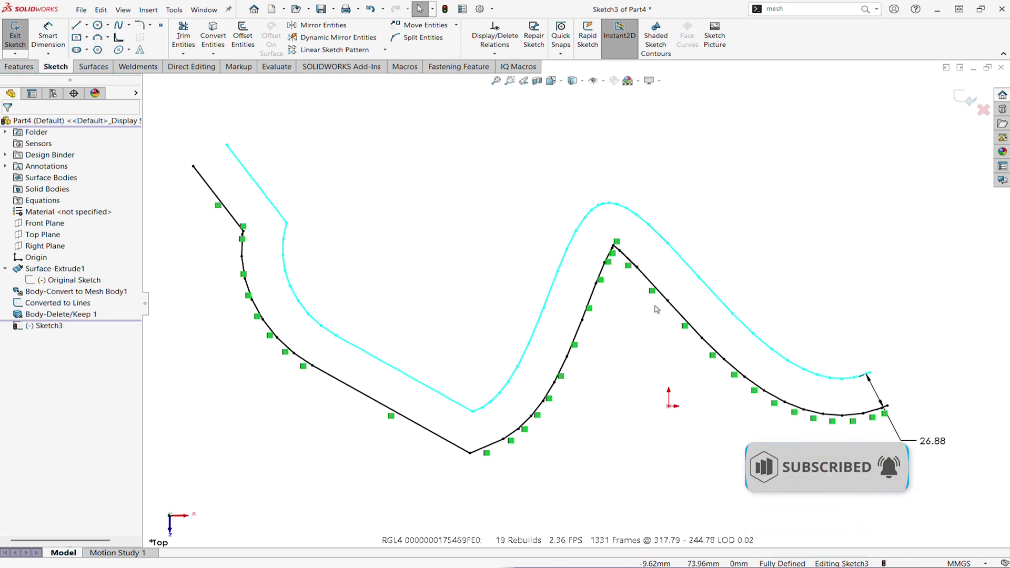
{"action": "left_click", "coordinate": [966, 100]}
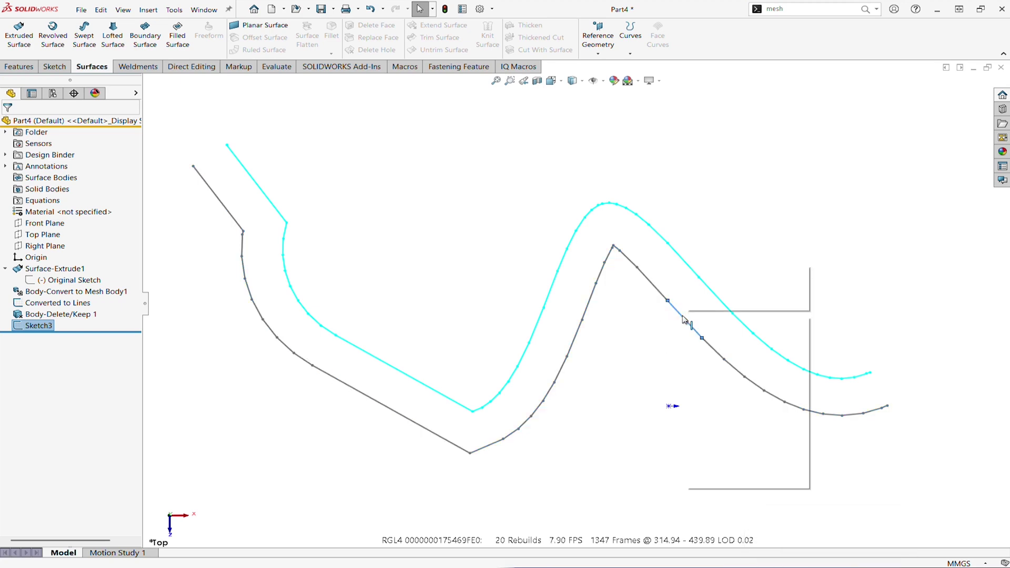
Reopen the offset sketch, select its full chain of lines and fit a constrained spline to it with a 0.10 mm tolerance.
{"action": "right_click", "coordinate": [684, 319]}
{"action": "left_click", "coordinate": [695, 274]}
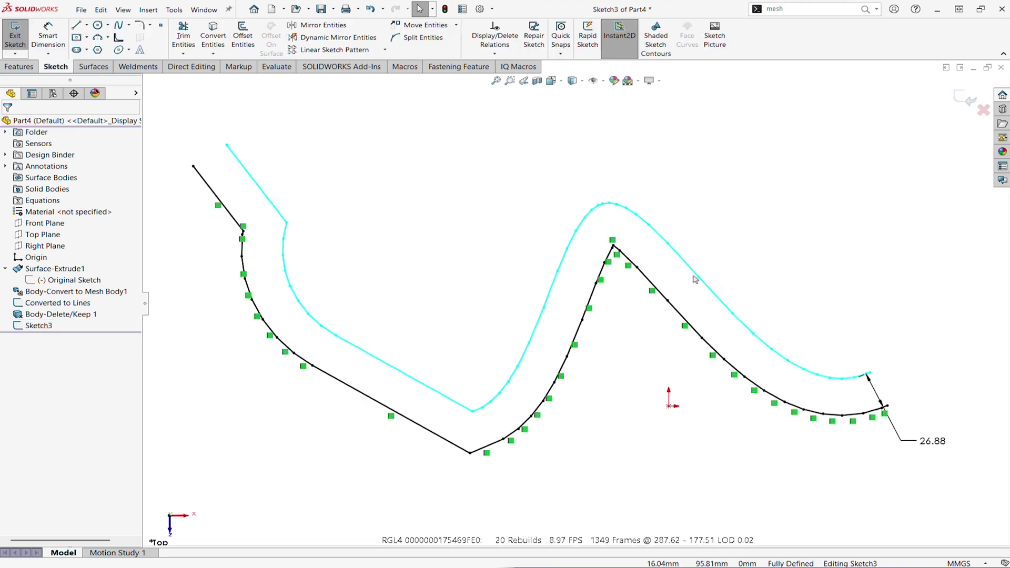
{"action": "left_click", "coordinate": [673, 308]}
{"action": "right_click", "coordinate": [677, 311]}
{"action": "left_click", "coordinate": [722, 319]}
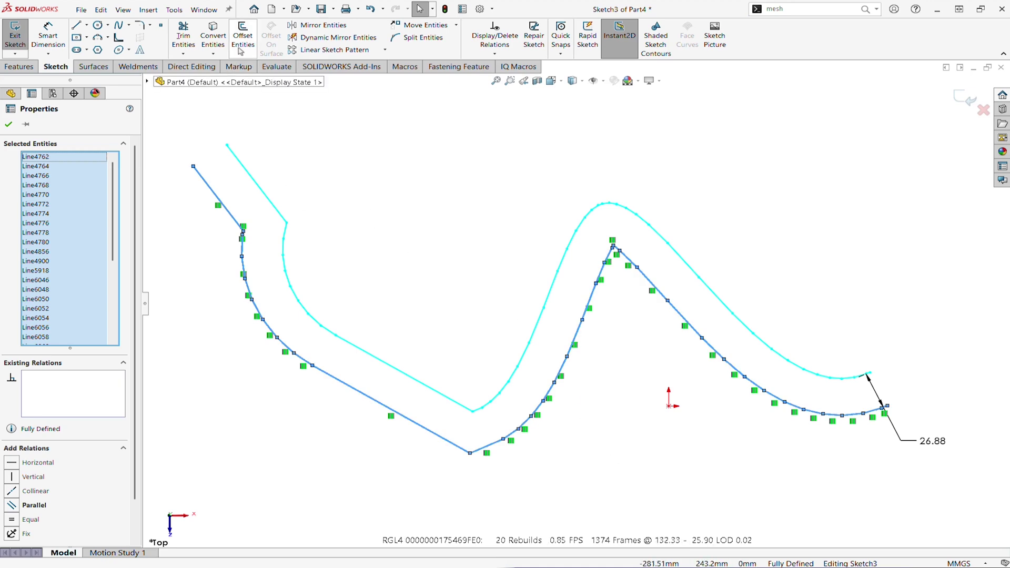
{"action": "left_click", "coordinate": [119, 38]}
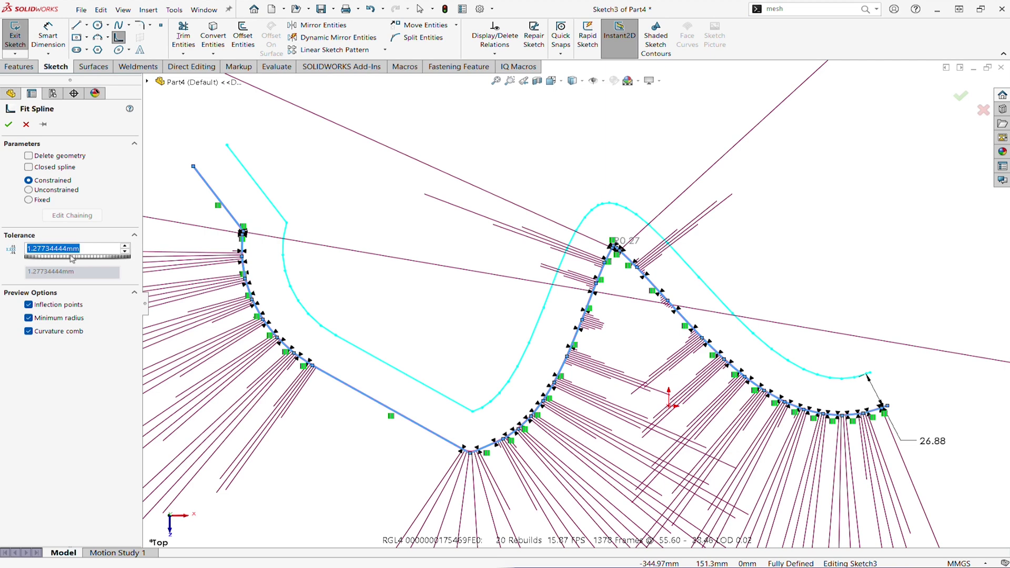
{"action": "type", "text": ".10mm"}
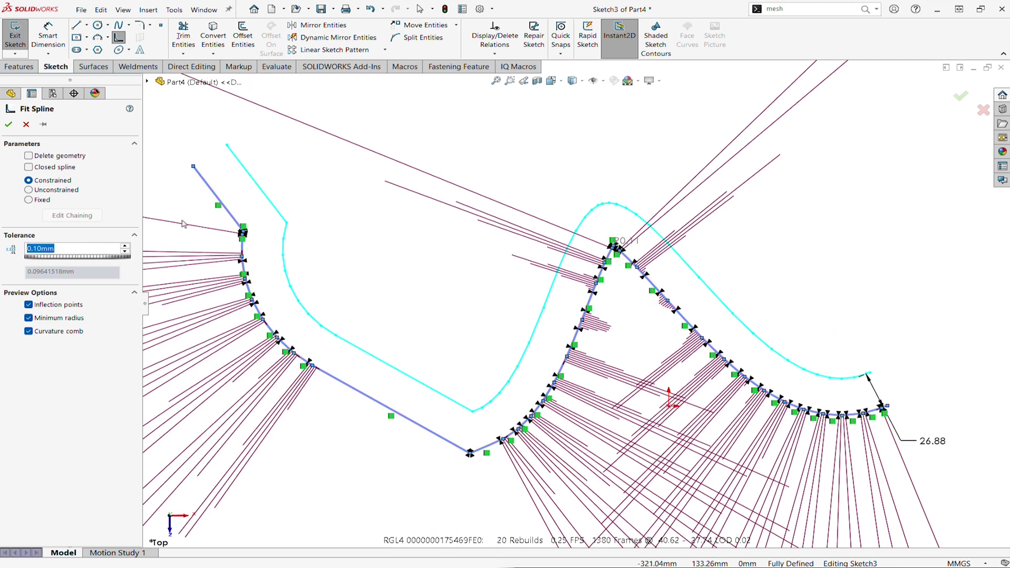
{"action": "left_click", "coordinate": [9, 126]}
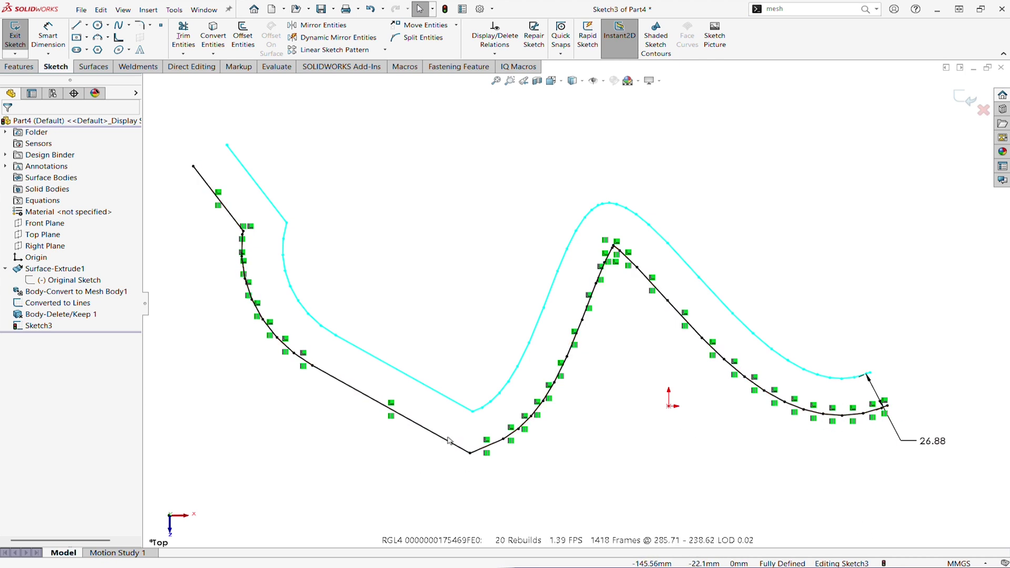
Extrude the offset sketch with the fitted spline upward as a tall blind surface, and inspect it from another angle.
{"action": "left_click", "coordinate": [92, 67]}
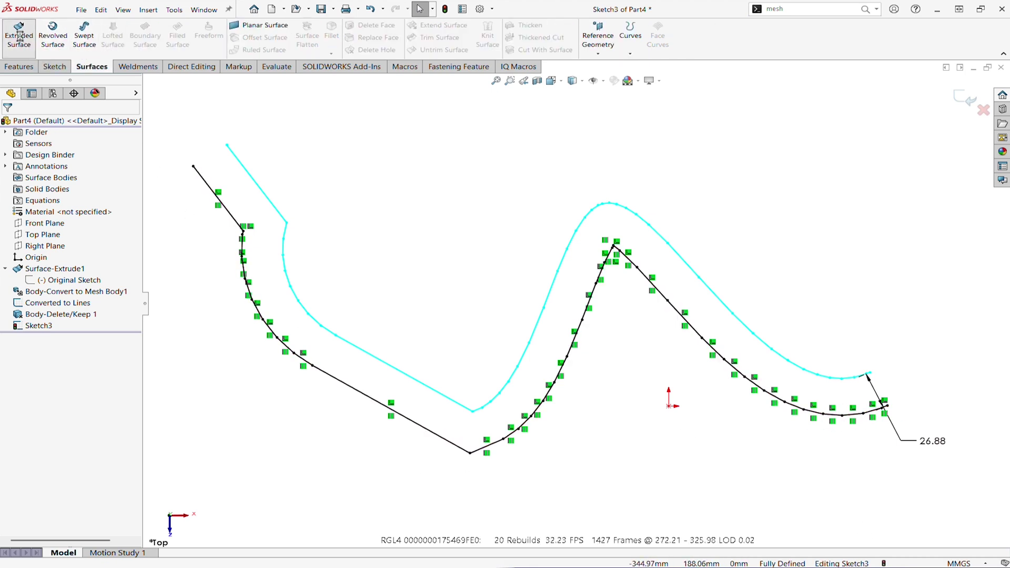
{"action": "left_click", "coordinate": [30, 46]}
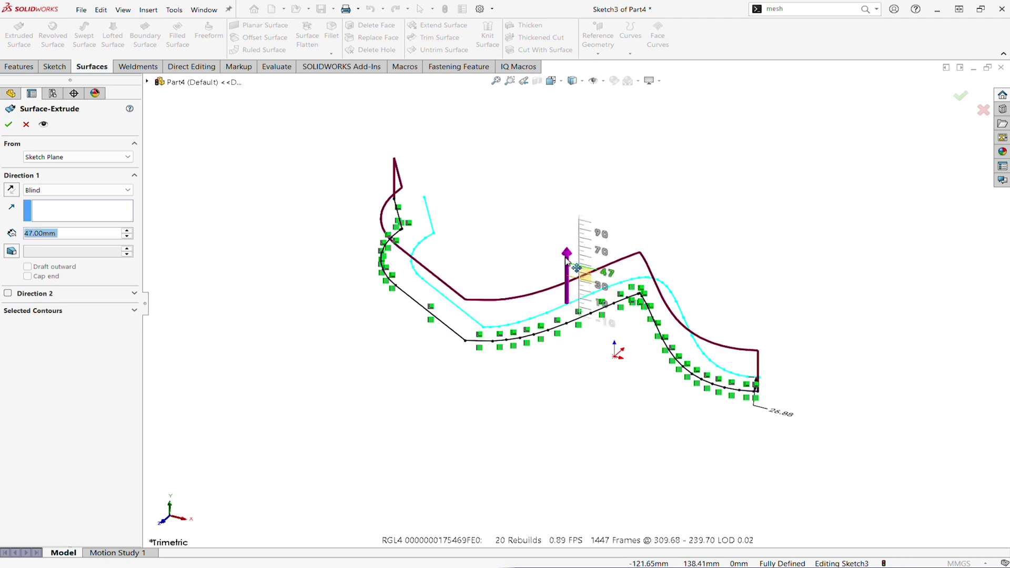
{"action": "left_click_drag", "start_coordinate": [567, 253], "coordinate": [569, 141]}
{"action": "key", "text": "Return"}
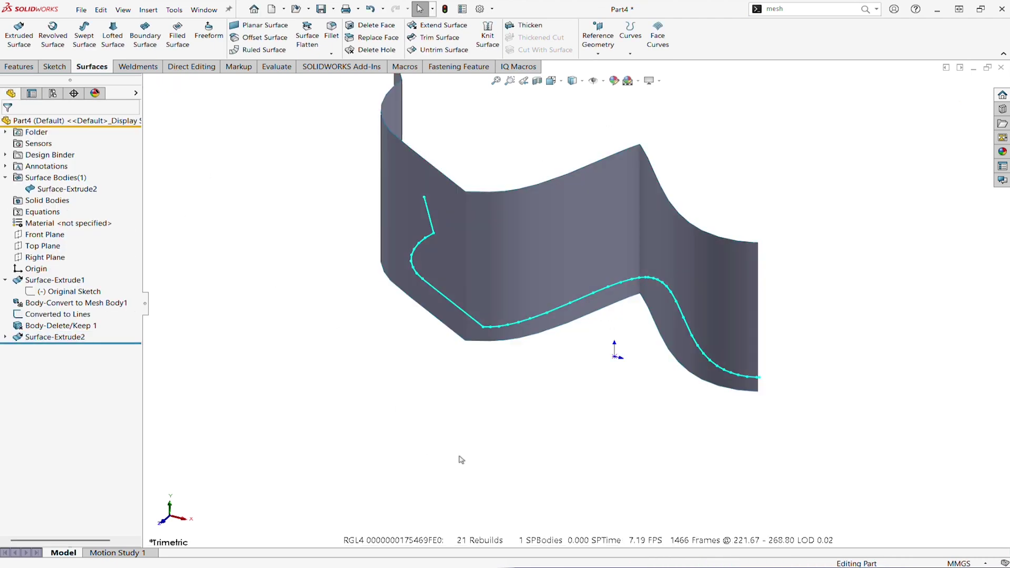
{"action": "middle_click_drag", "start_coordinate": [574, 450], "coordinate": [690, 407]}
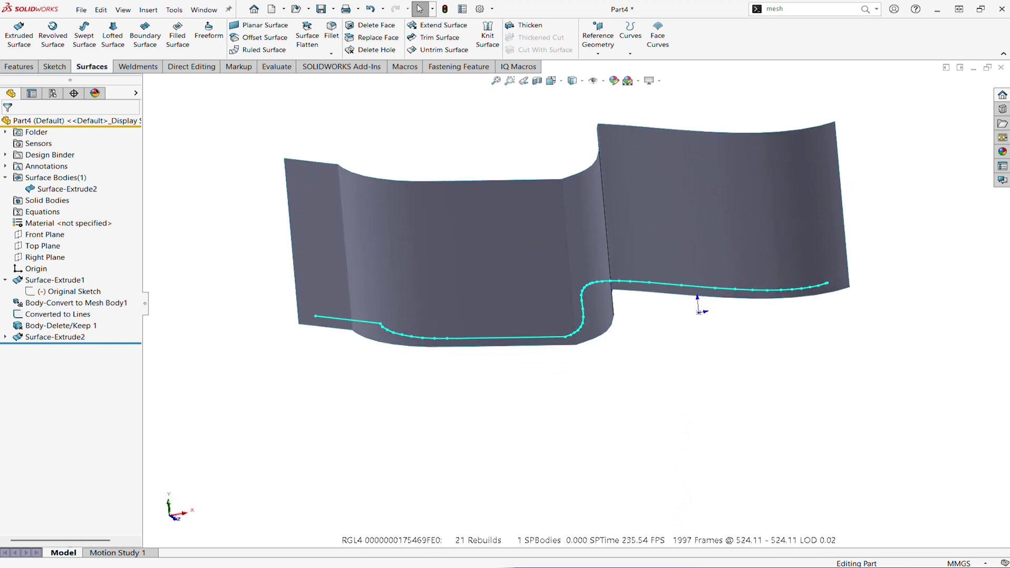